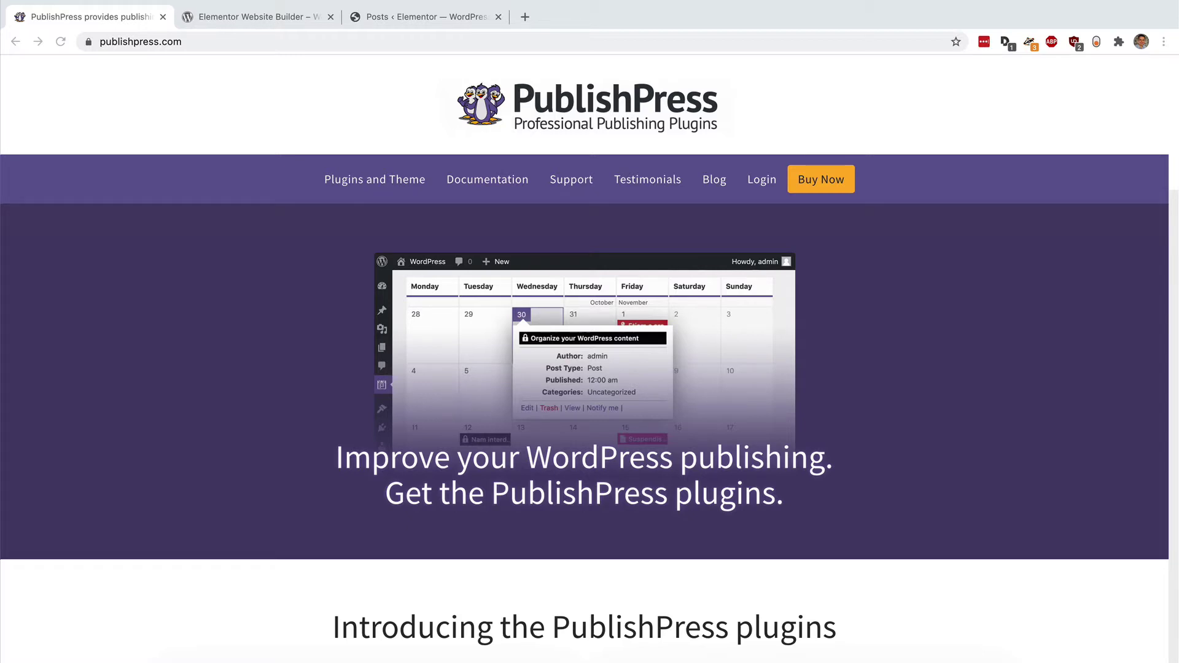
Switch to the Elementor Website Builder plugin page on WordPress.org
left_click(287, 23)
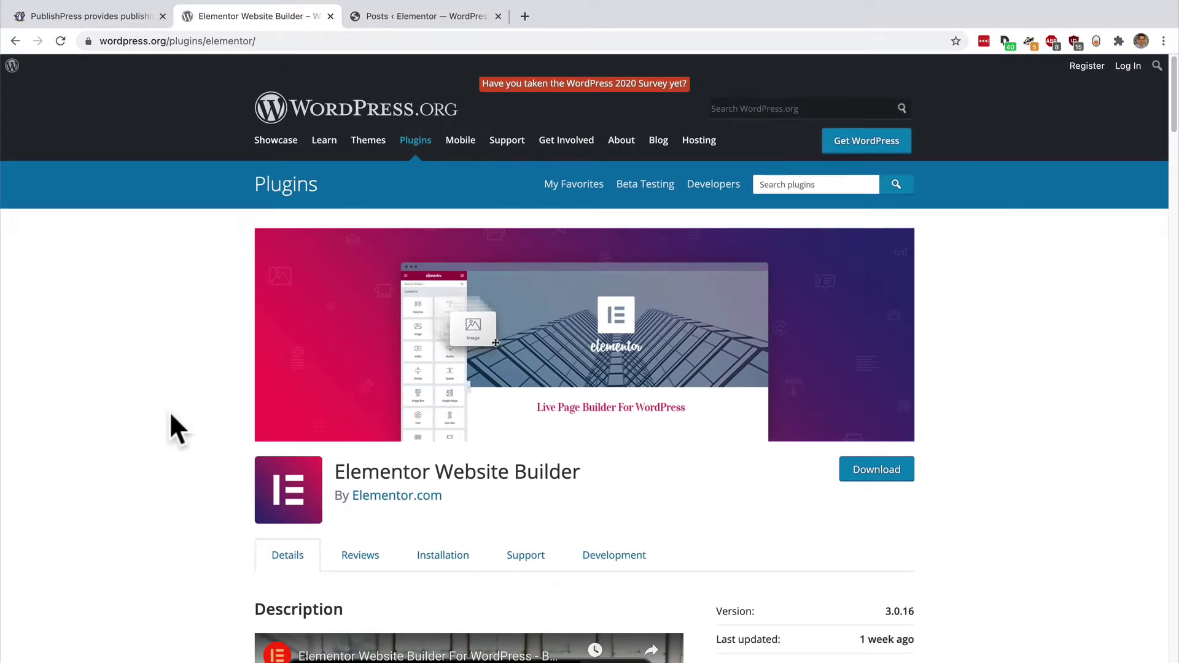
Scroll down the Elementor listing, then go back to the PublishPress homepage
scroll(171, 416, "down", 1)
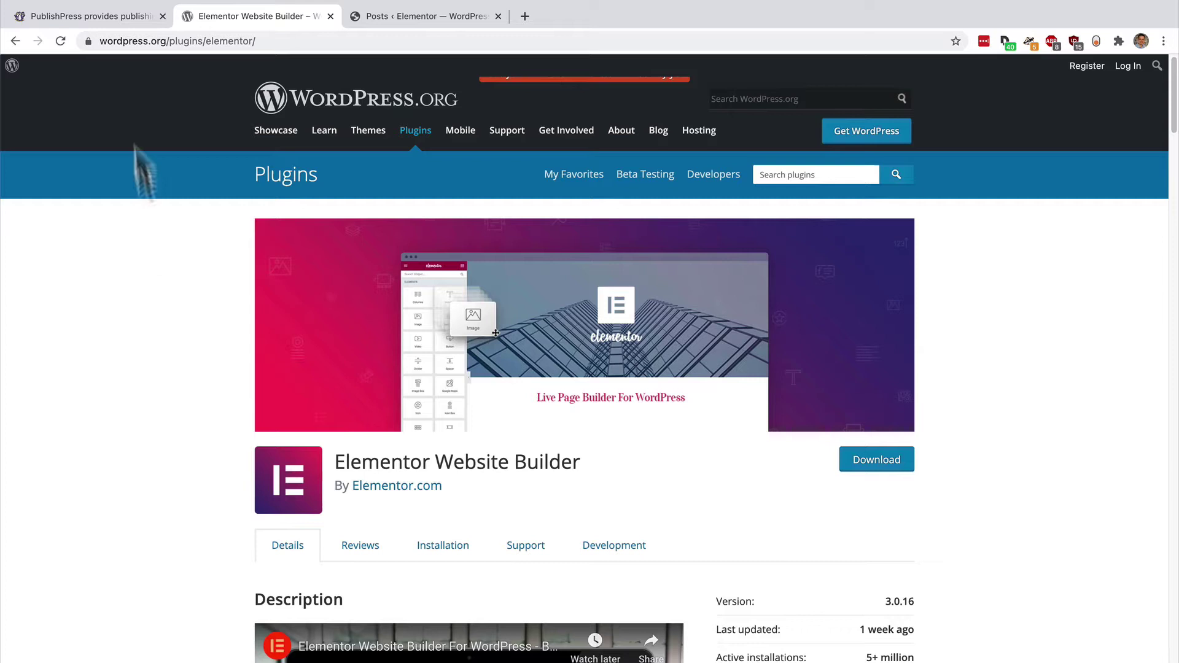
left_click(108, 12)
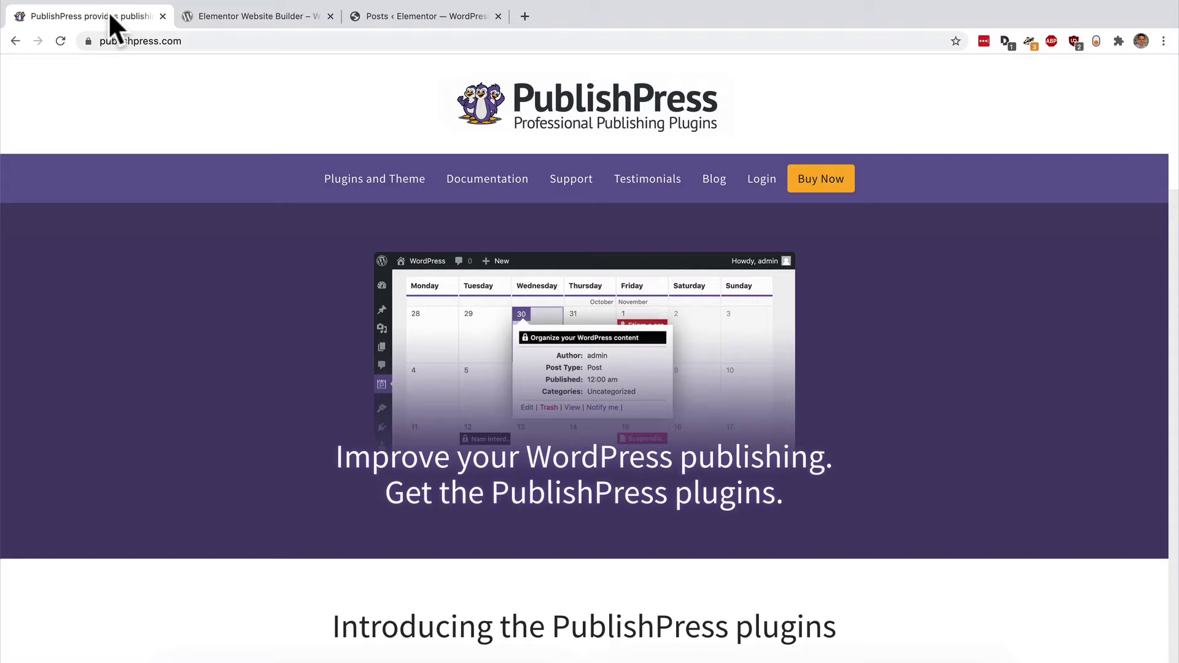
Go to the admin Posts list, then open the Capabilities Role Capabilities page for Subscriber
left_click(402, 16)
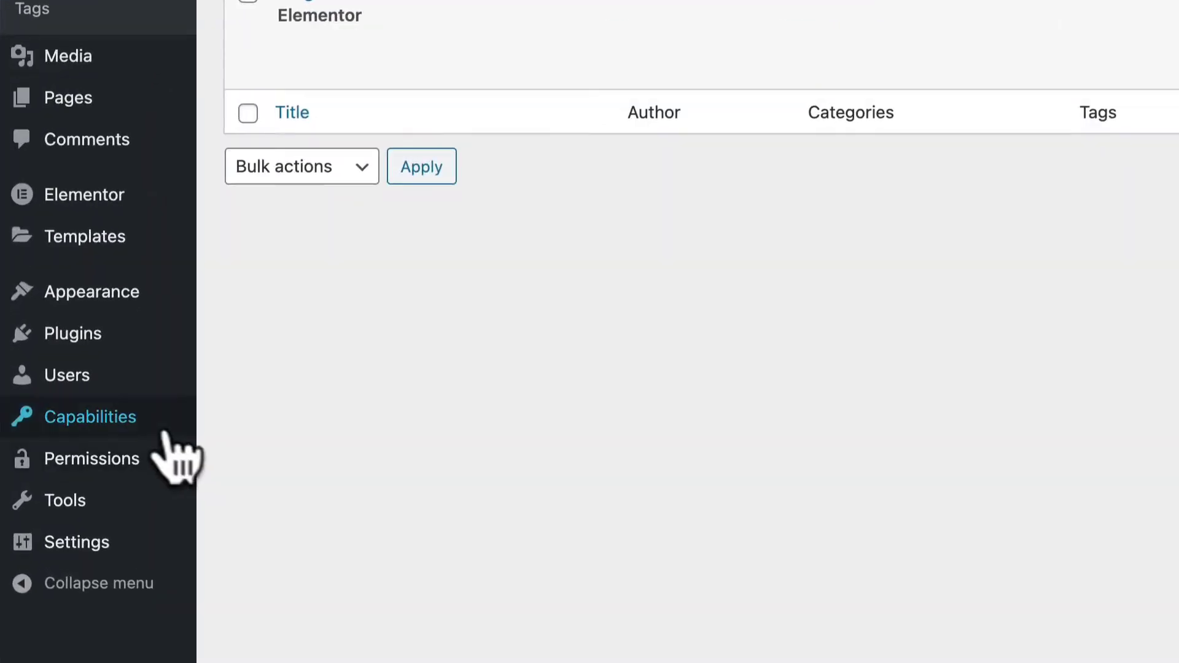
mouse_move(73, 451)
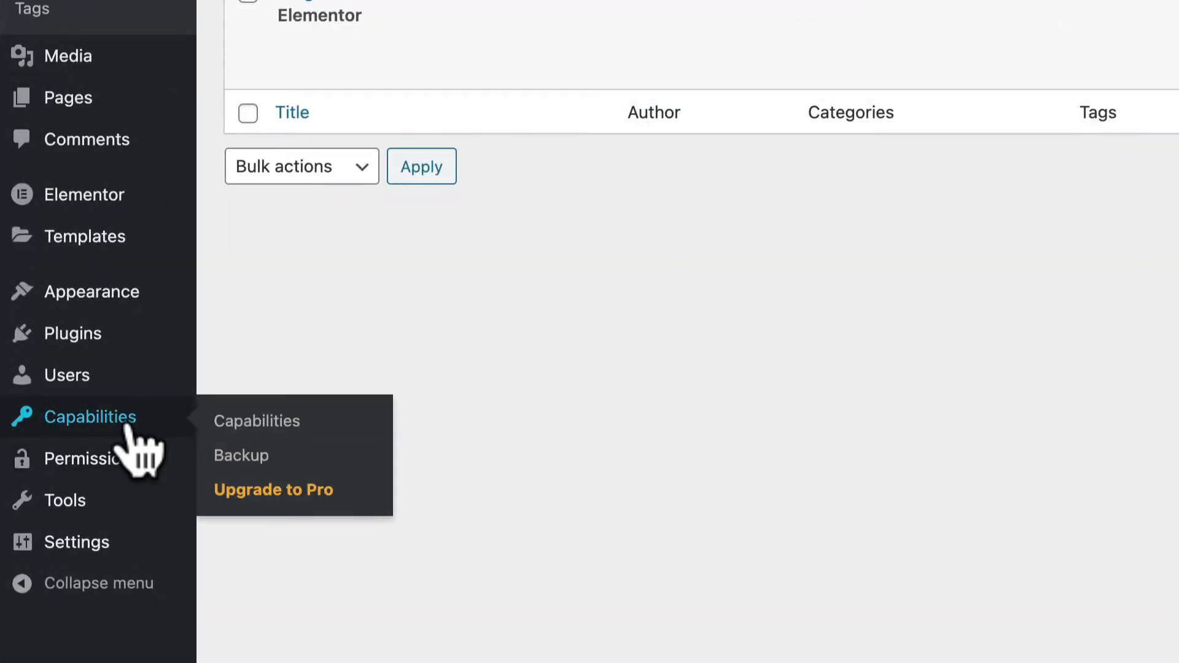
left_click(130, 419)
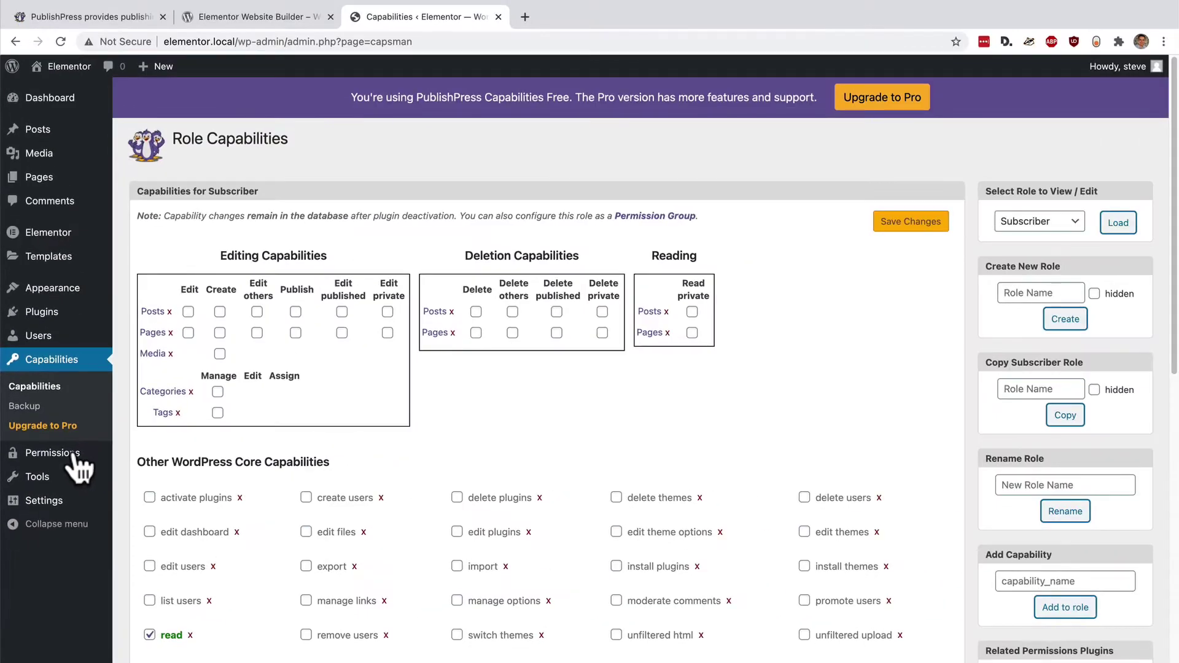
left_click(100, 22)
mouse_move(344, 206)
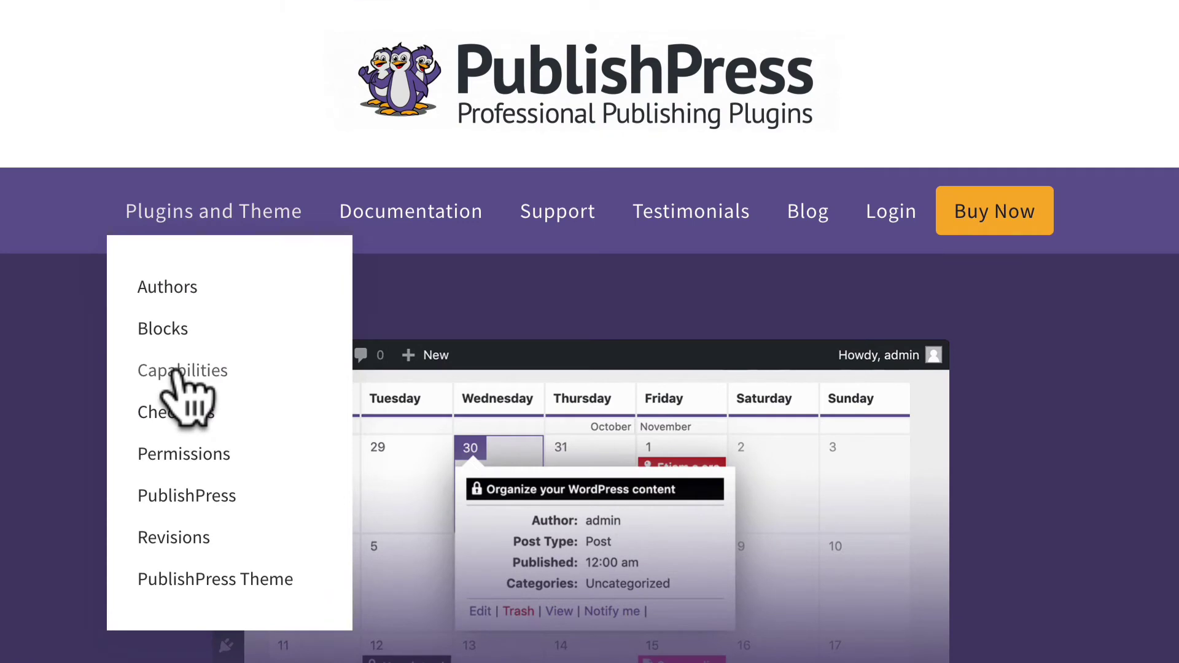
left_click(175, 371)
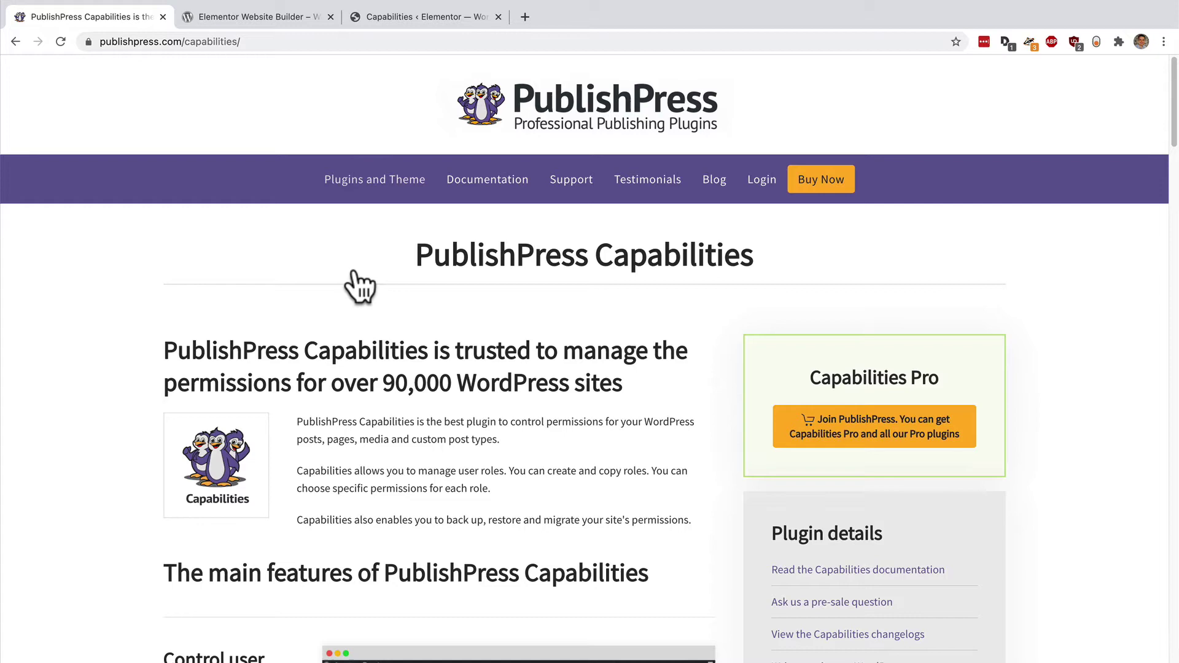
left_click(385, 19)
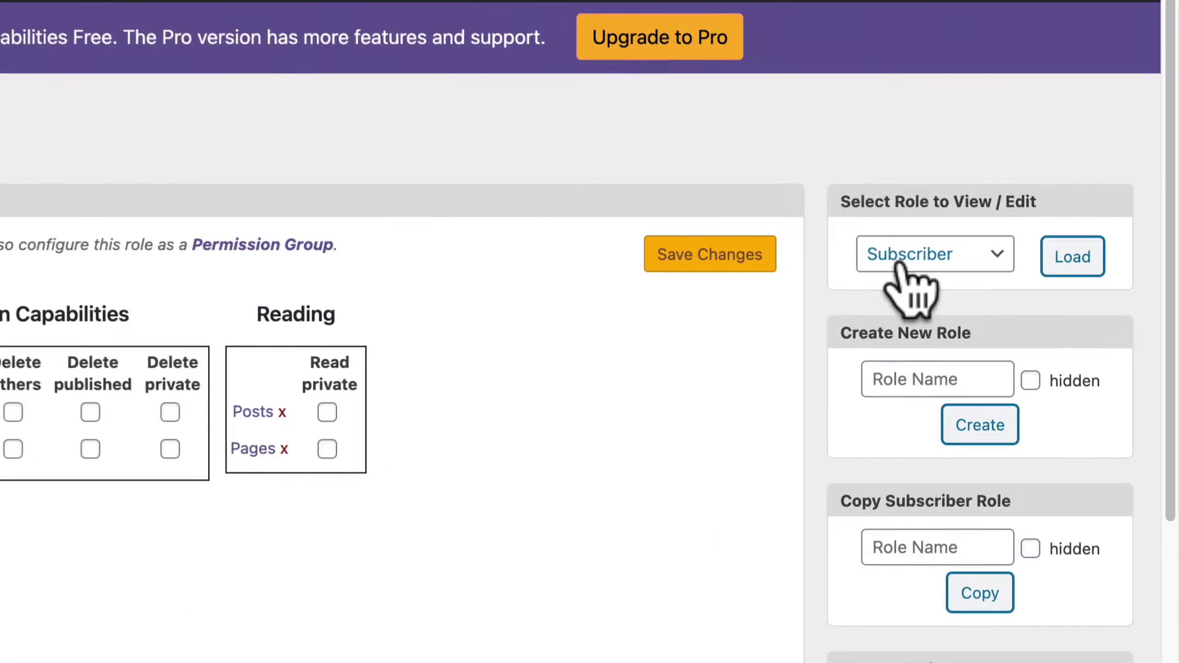
Keep Subscriber as the source role and enter 'Elementor User' as the copy's name
left_click(1019, 224)
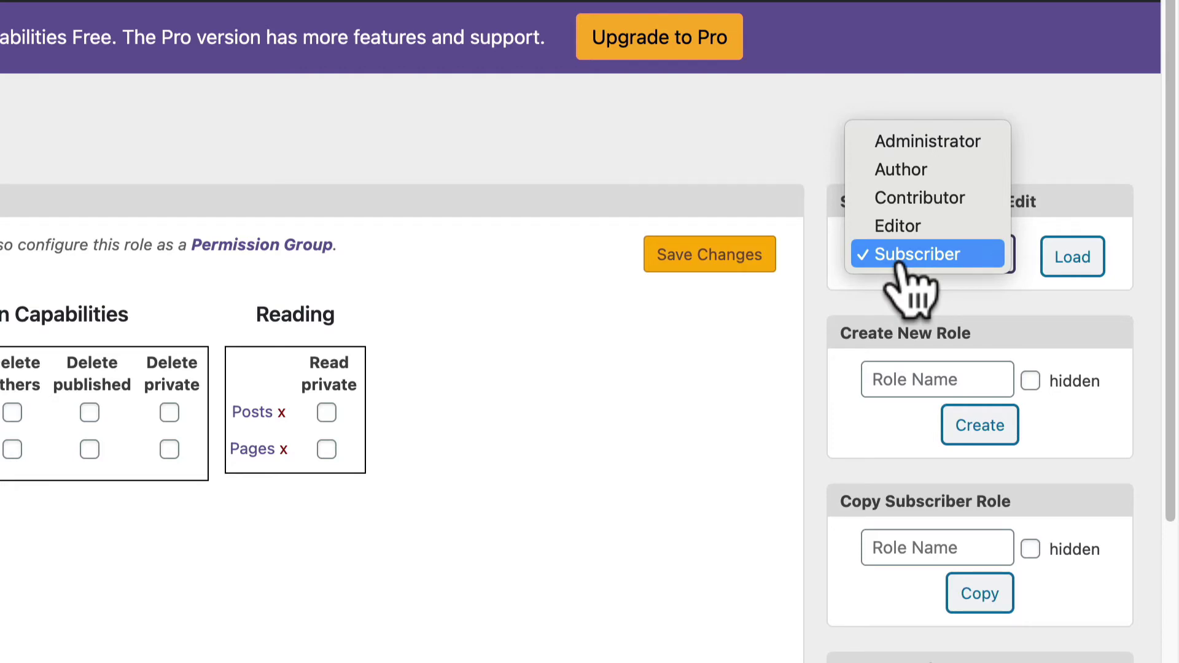
left_click(917, 254)
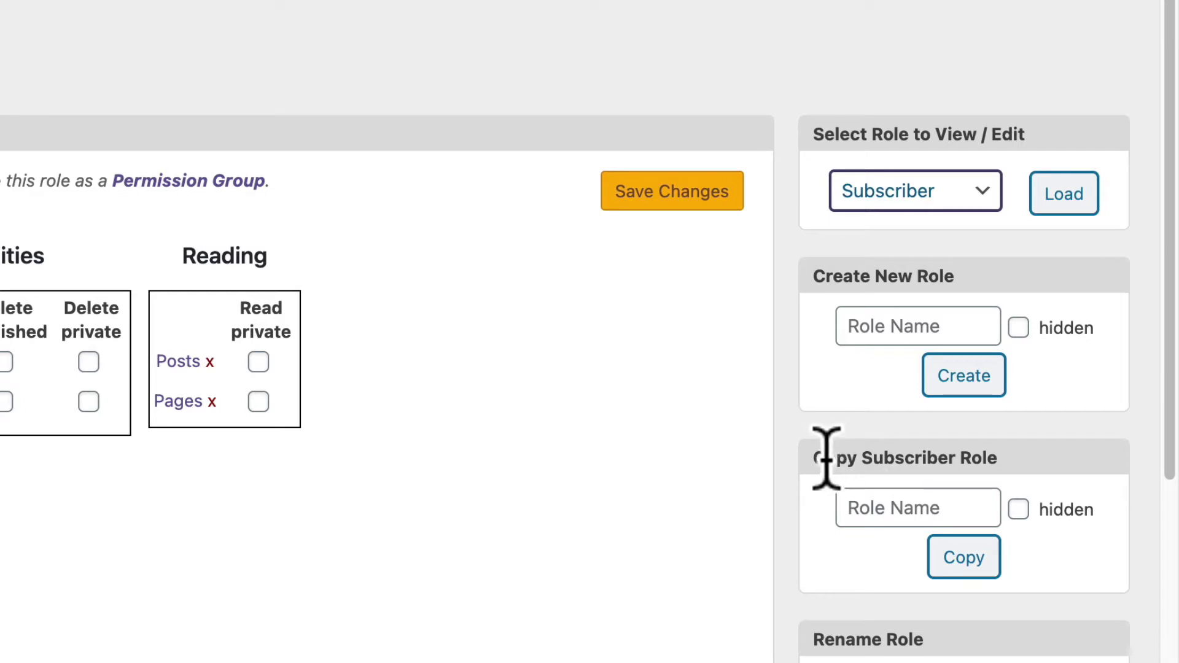
left_click(881, 510)
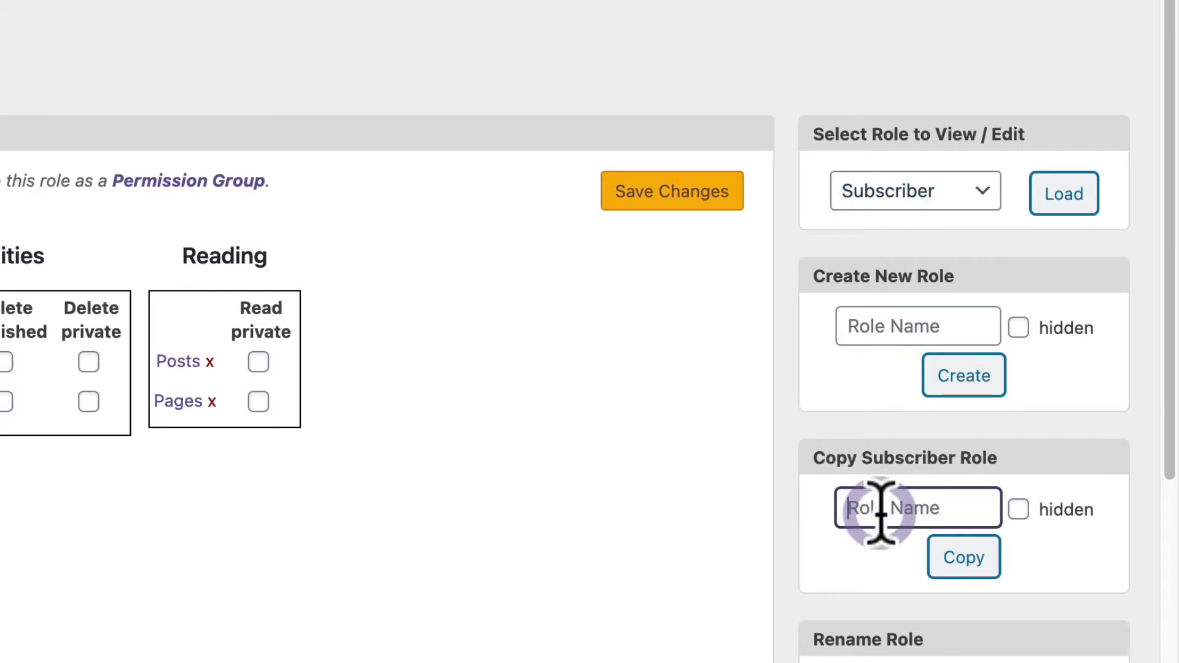
type("E")
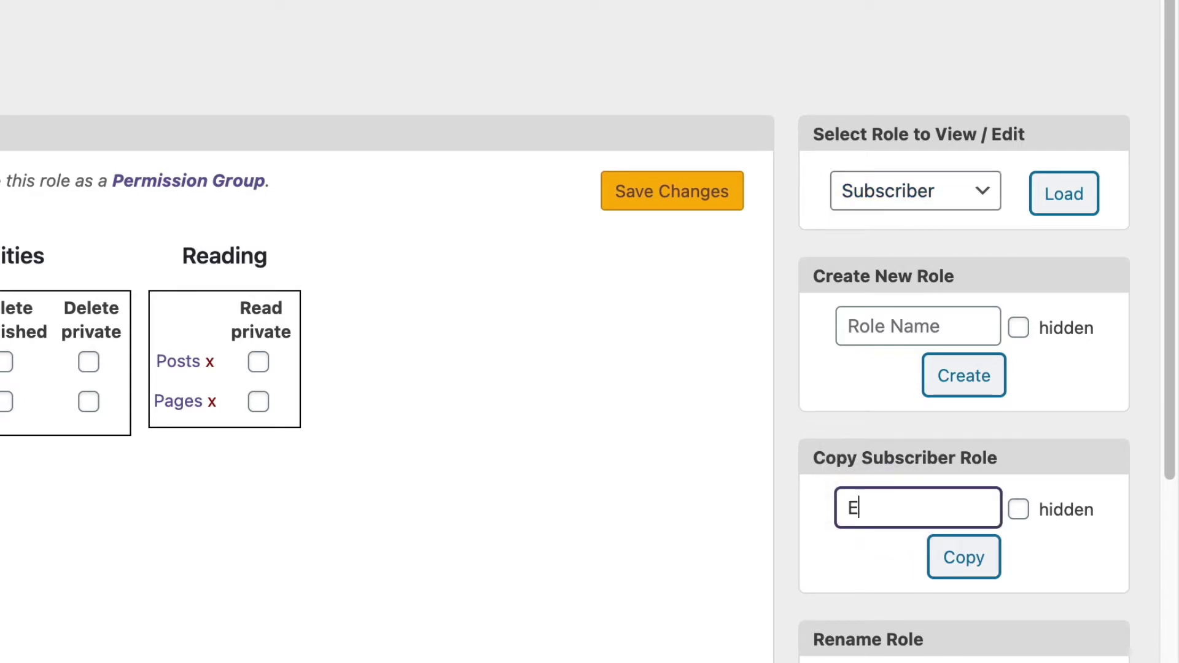
type("lement")
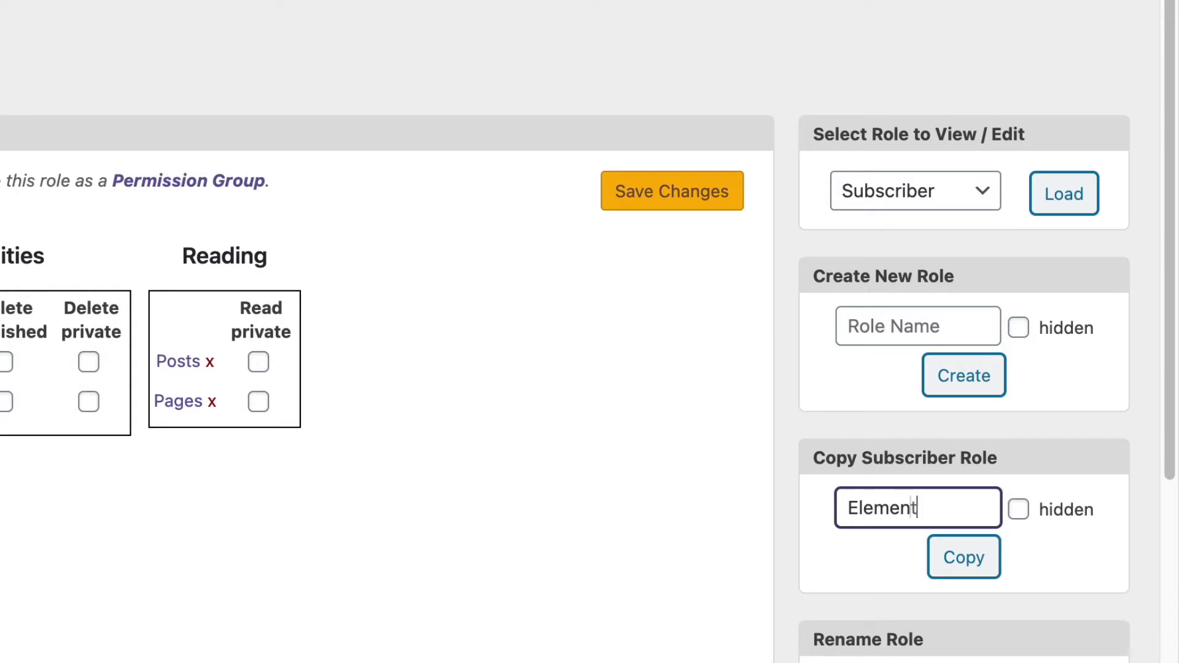
type("or User")
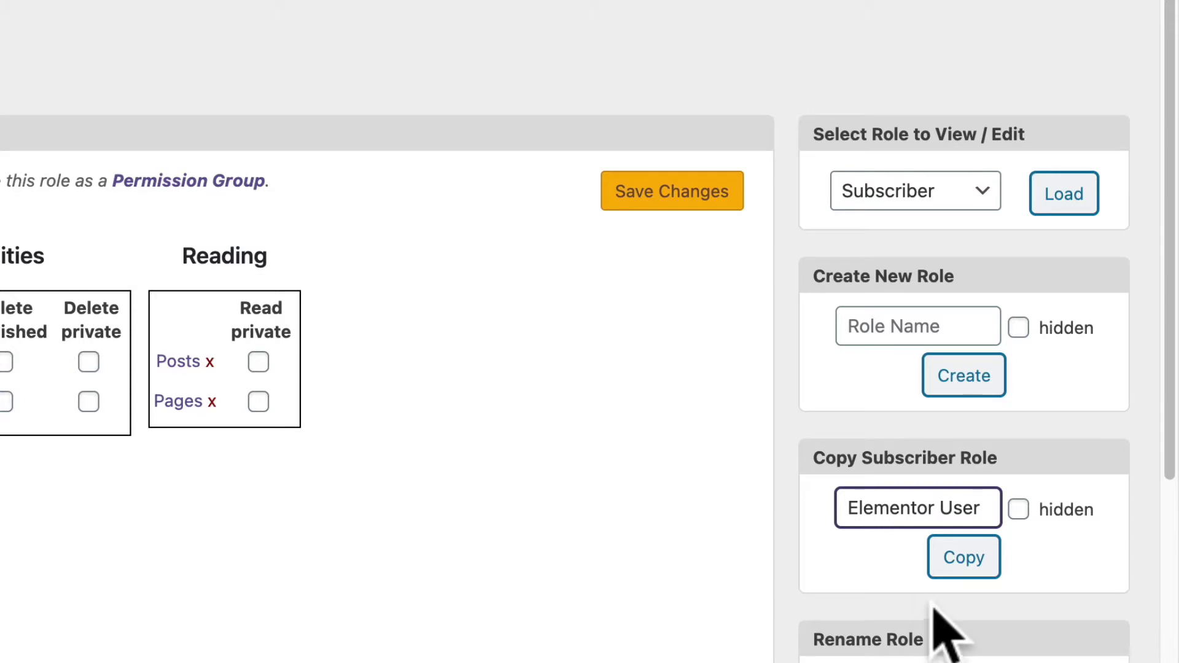
Copy Subscriber into the new Elementor User role and review its capability list
left_click(962, 560)
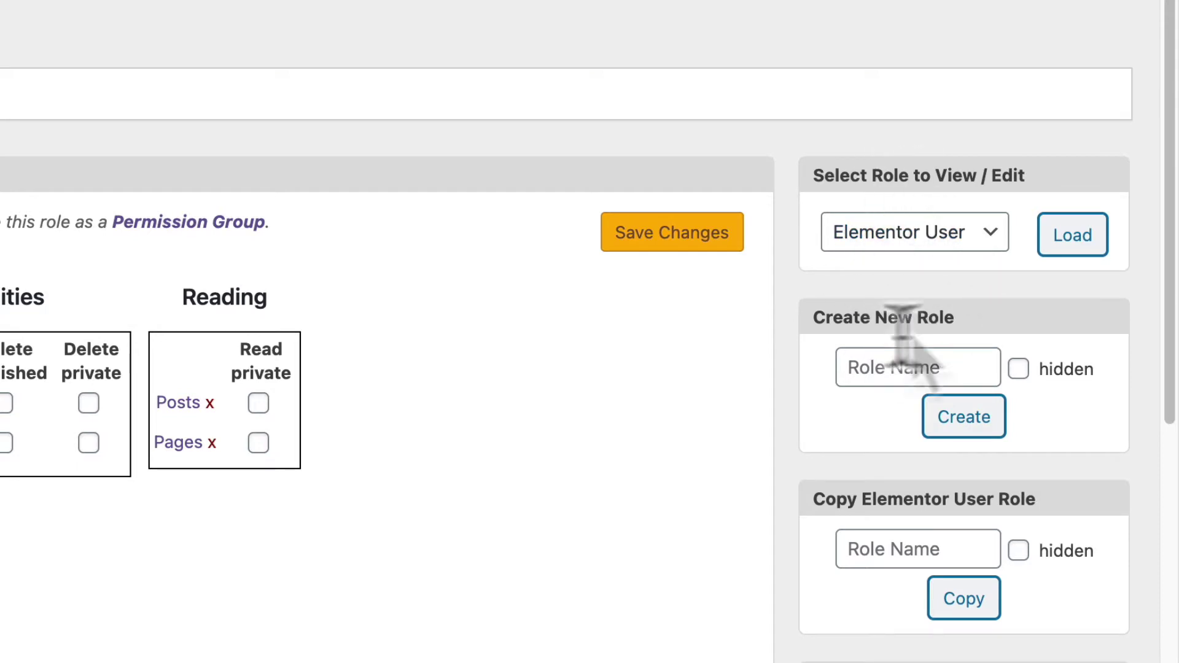
left_click_drag(302, 160, 32, 165)
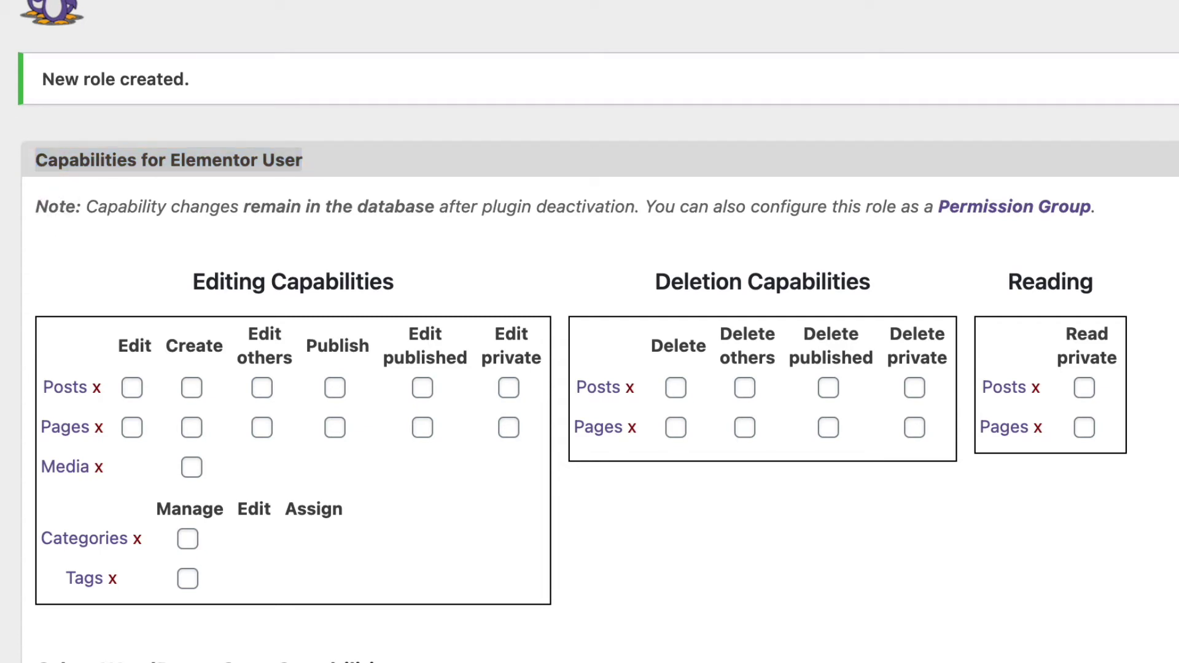
key("super+Tab")
scroll(589, 332, "down", 1)
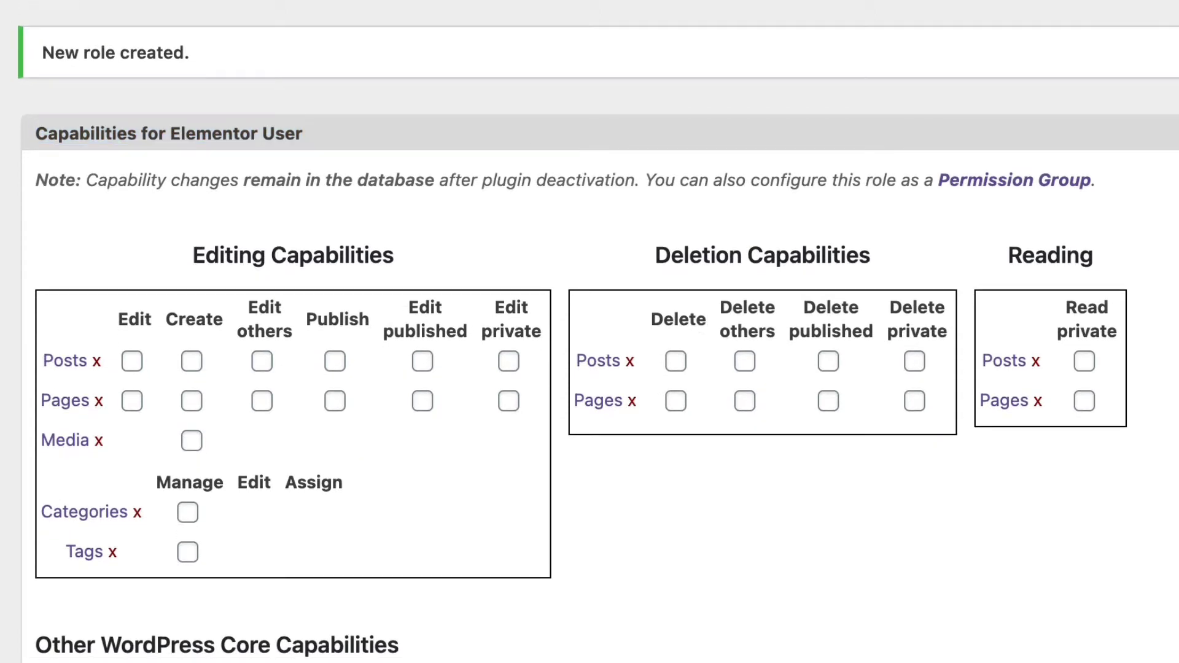
scroll(590, 332, "down", 1)
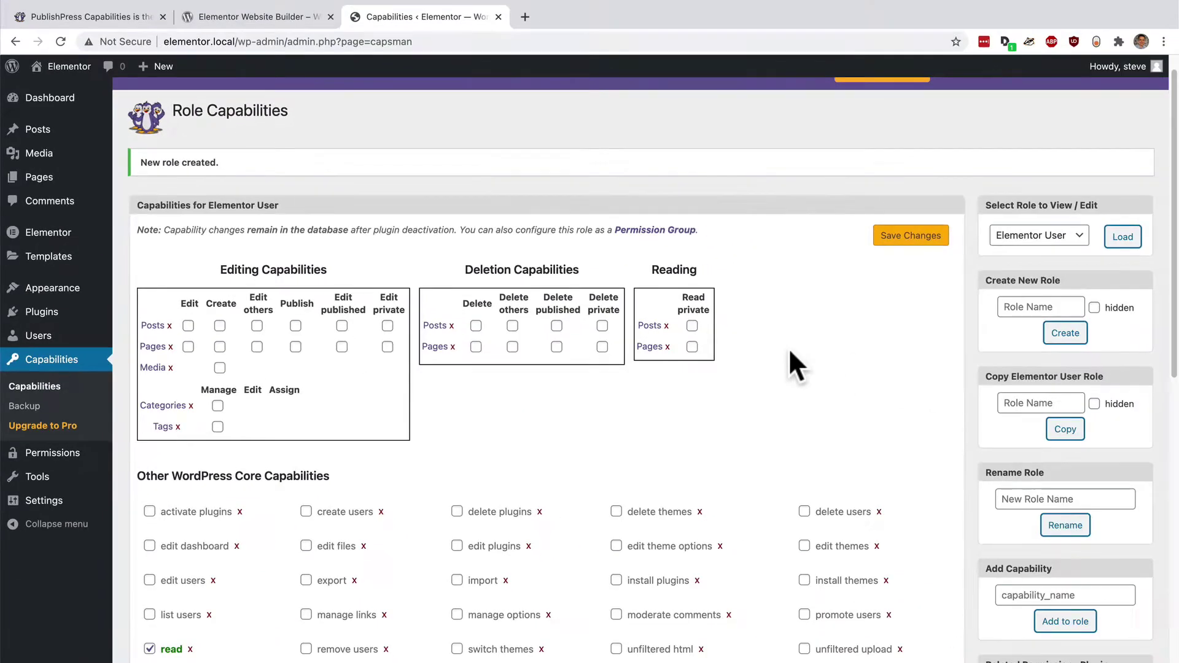
scroll(790, 352, "down", 10)
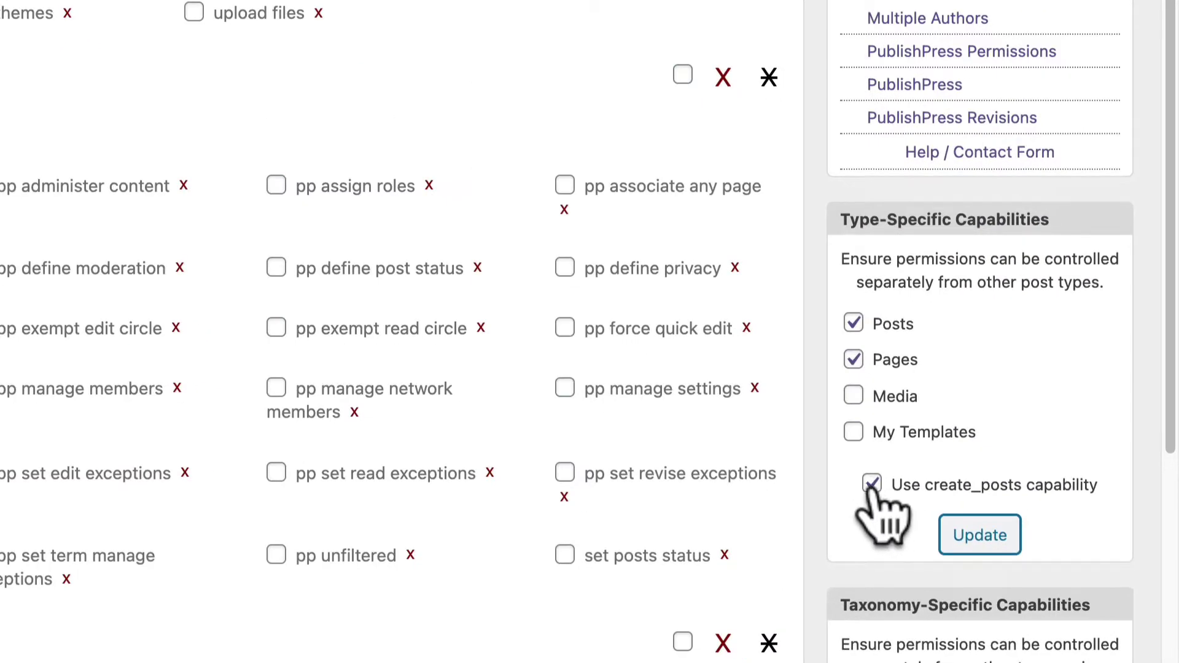
mouse_move(877, 494)
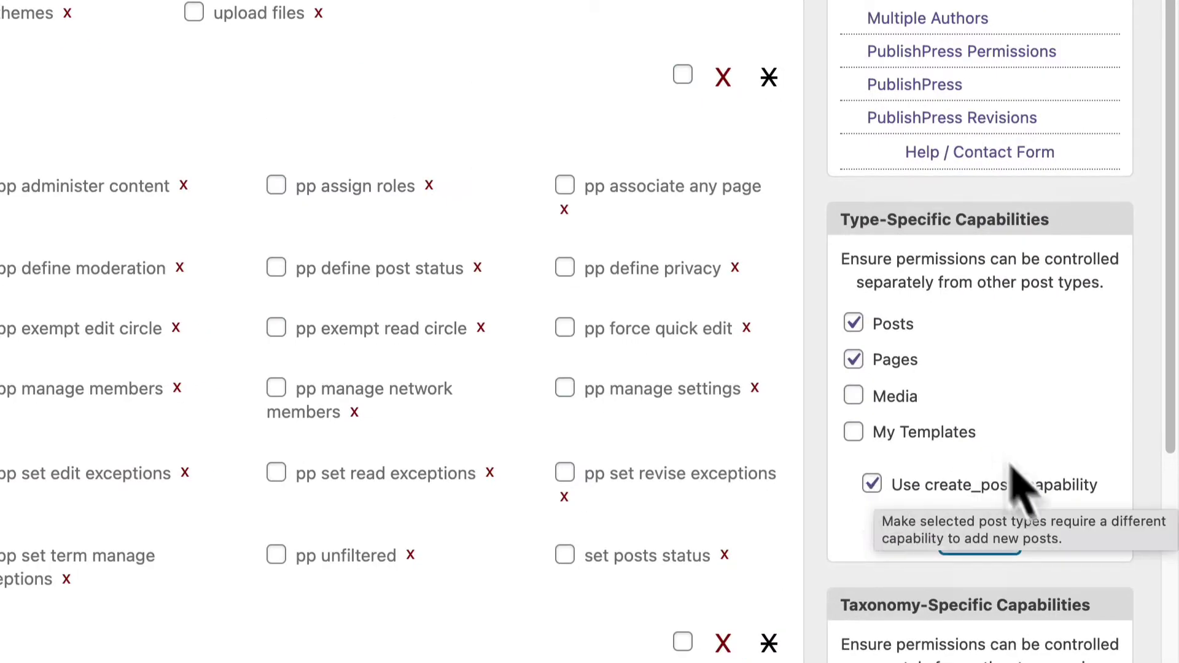
Apply type-specific settings, then tick only Edit in the Posts row for Elementor User and save
left_click(980, 535)
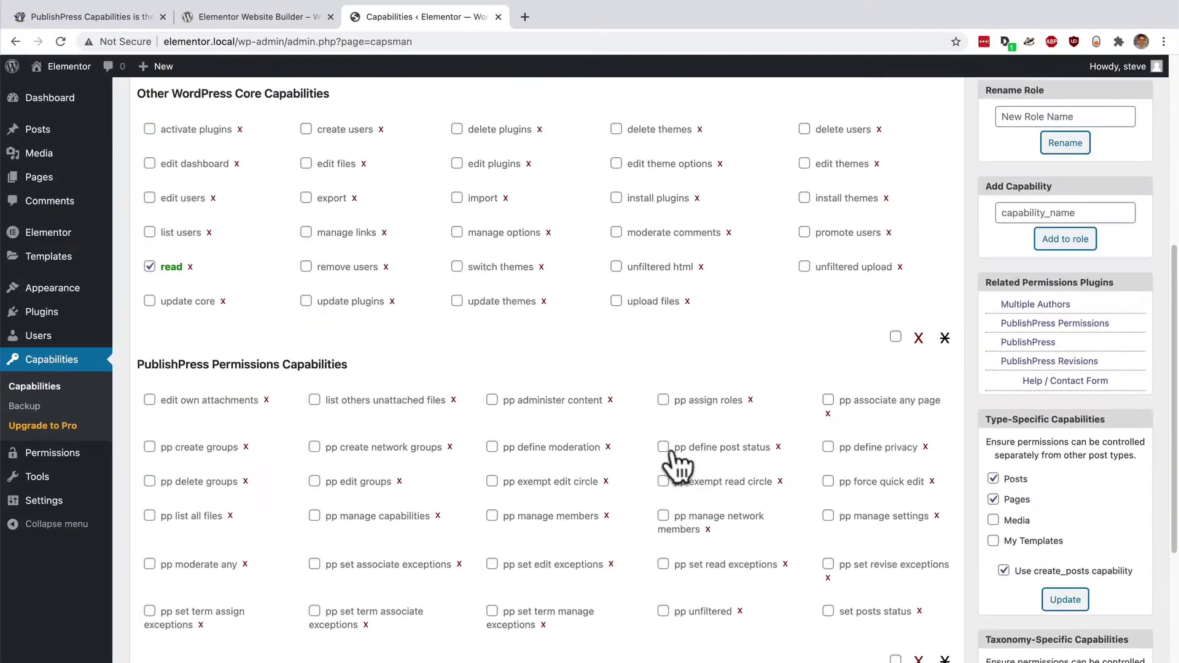
scroll(673, 468, "up", 5)
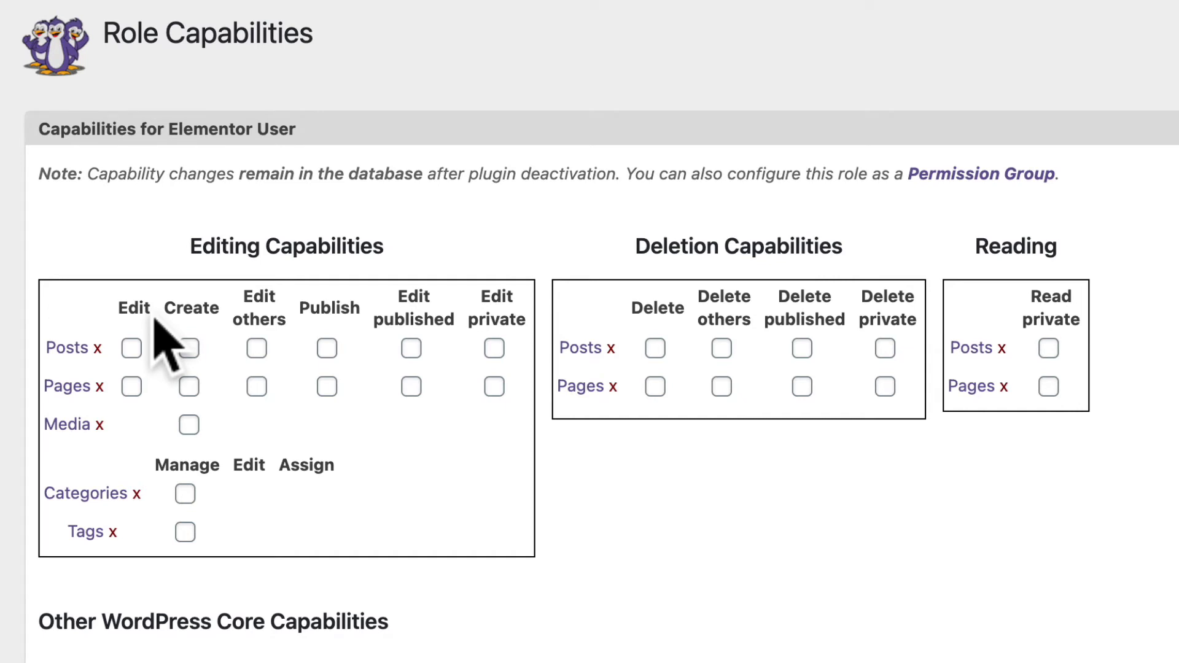
left_click(97, 349)
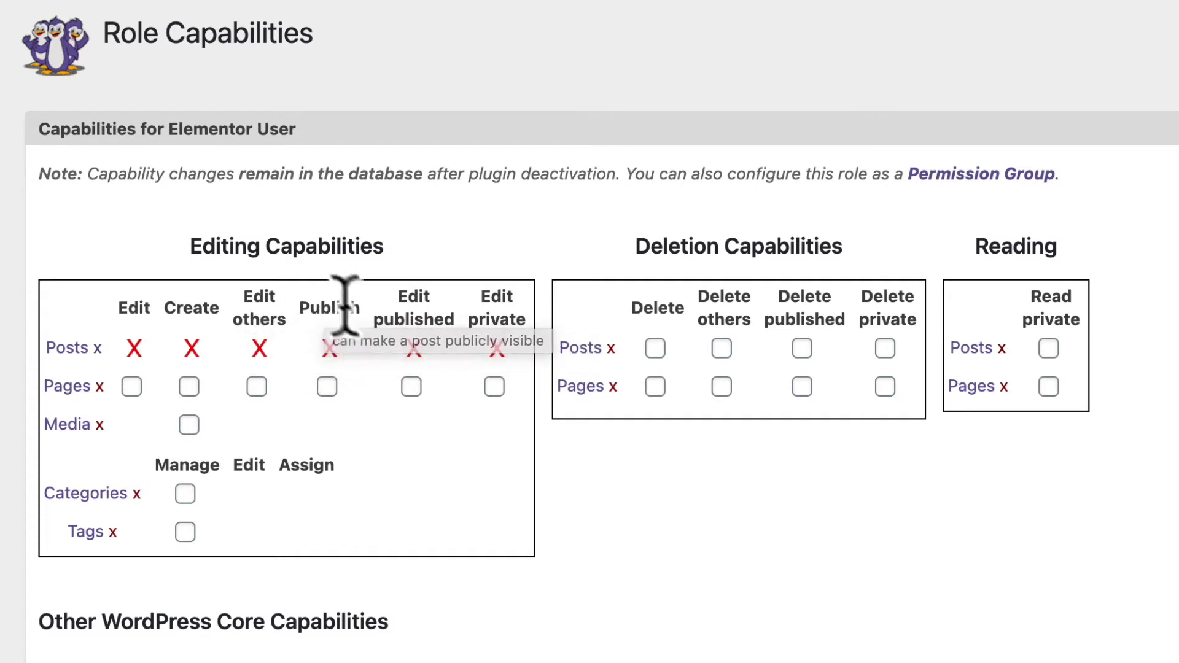
left_click(132, 348)
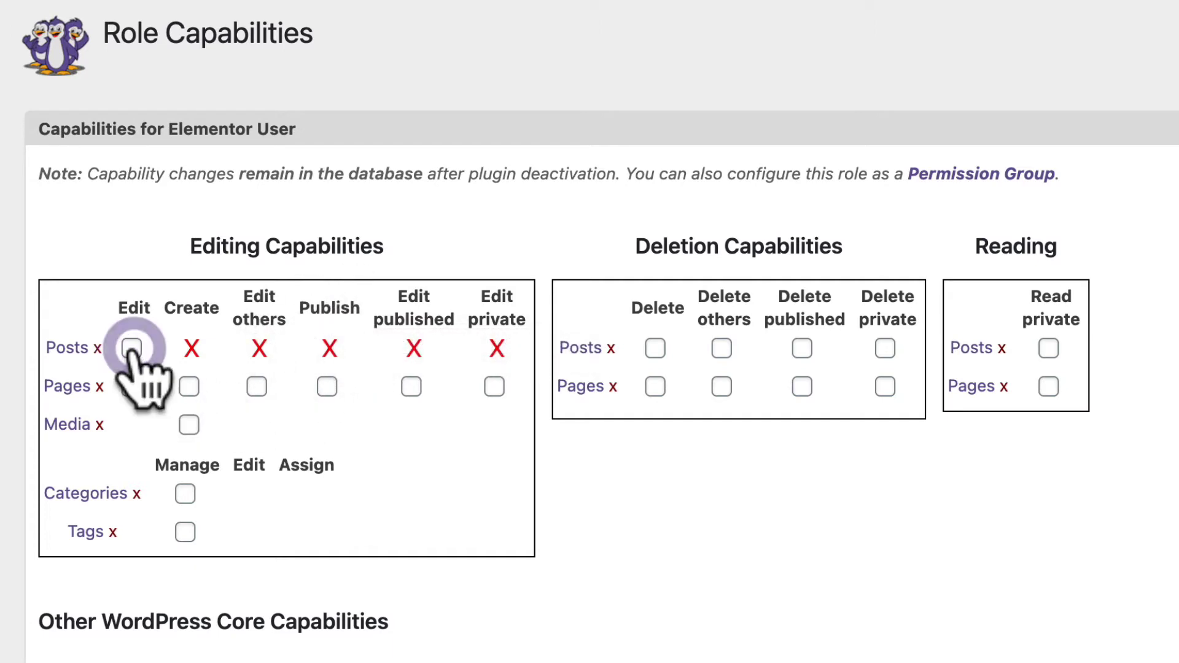
left_click(132, 348)
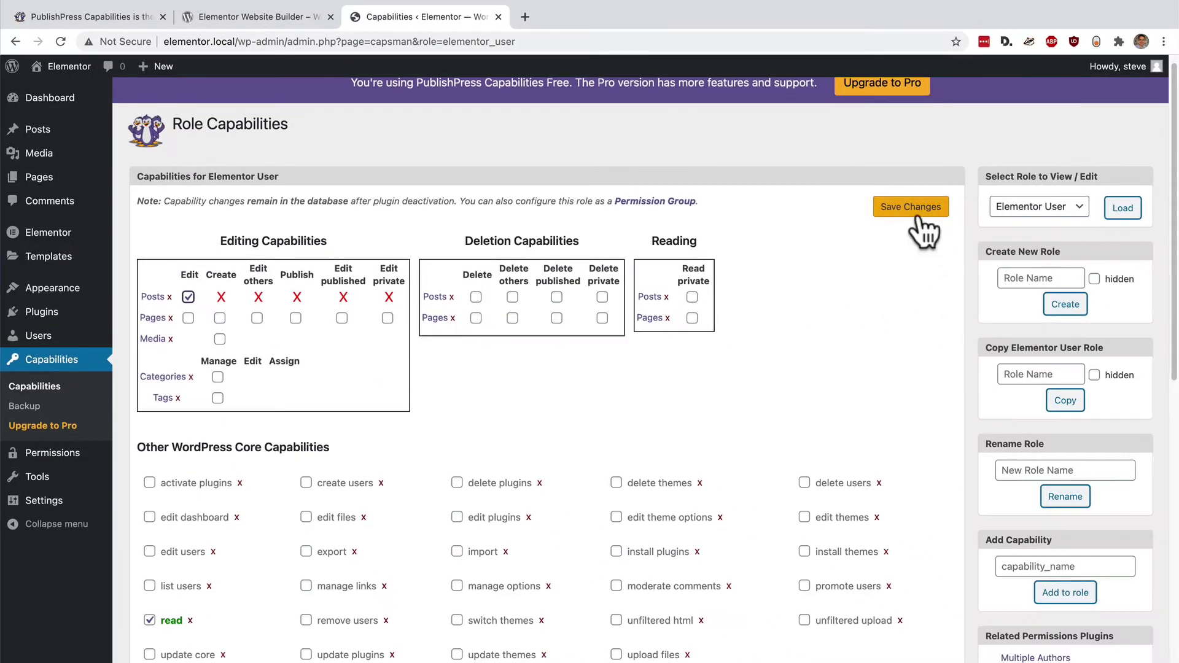
left_click(918, 212)
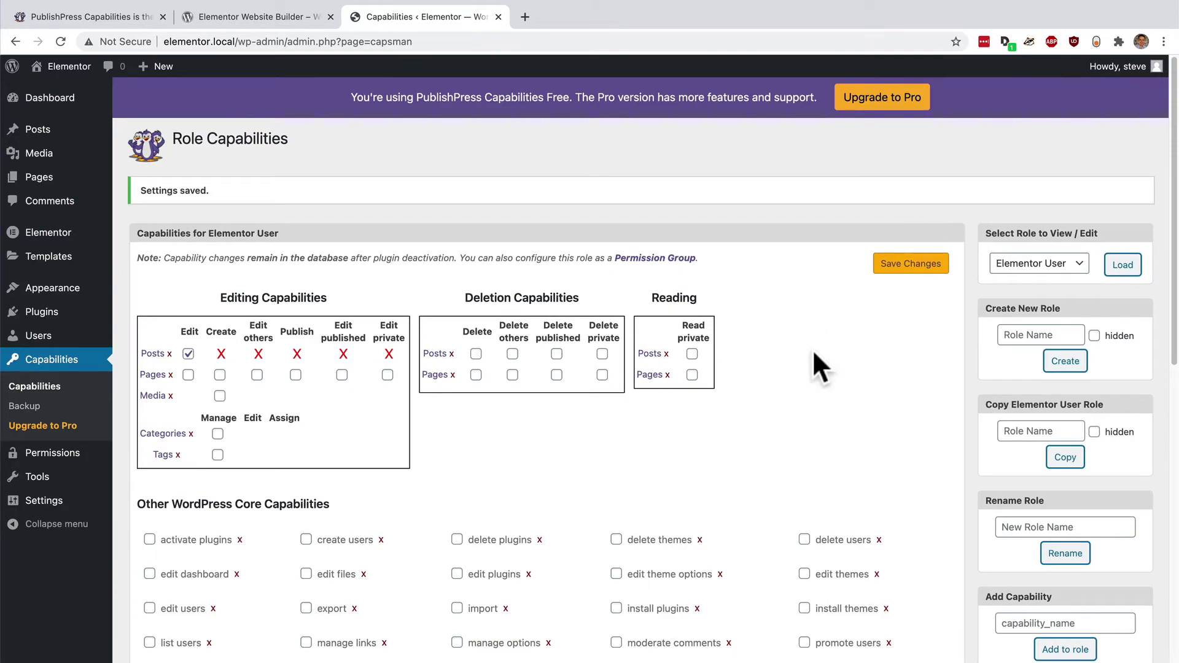
scroll(813, 349, "down", 5)
scroll(814, 355, "down", 4)
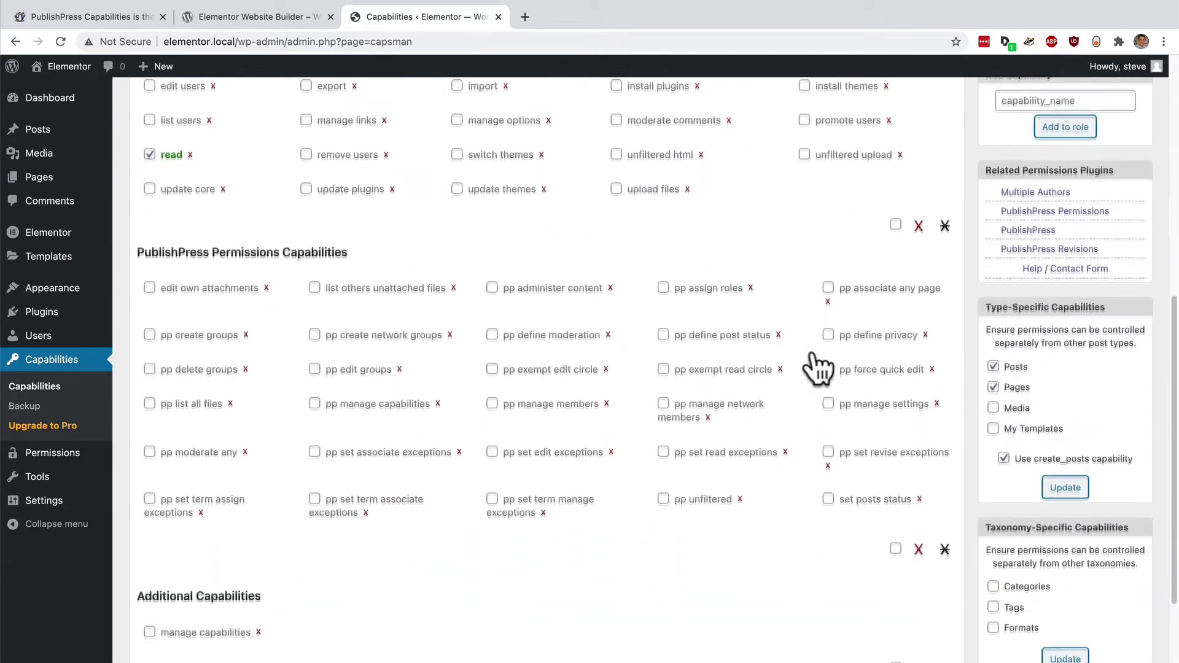
scroll(814, 353, "up", 8)
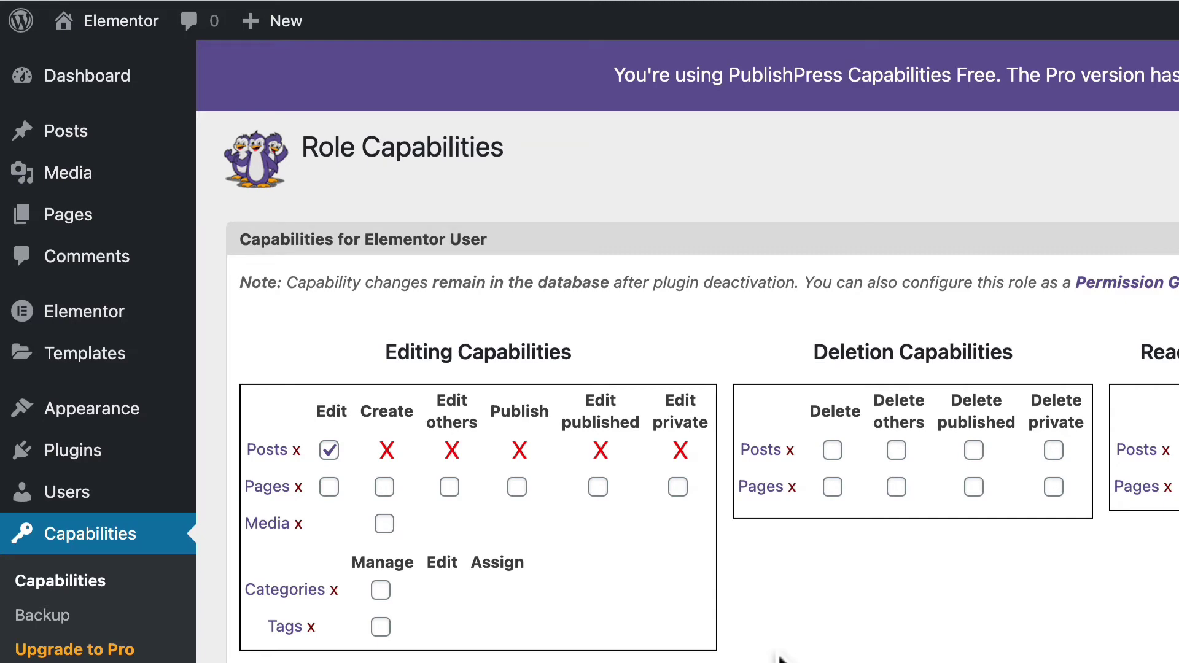
Start a new user with username 'elementor' and a matching example.com e-mail address
left_click(70, 494)
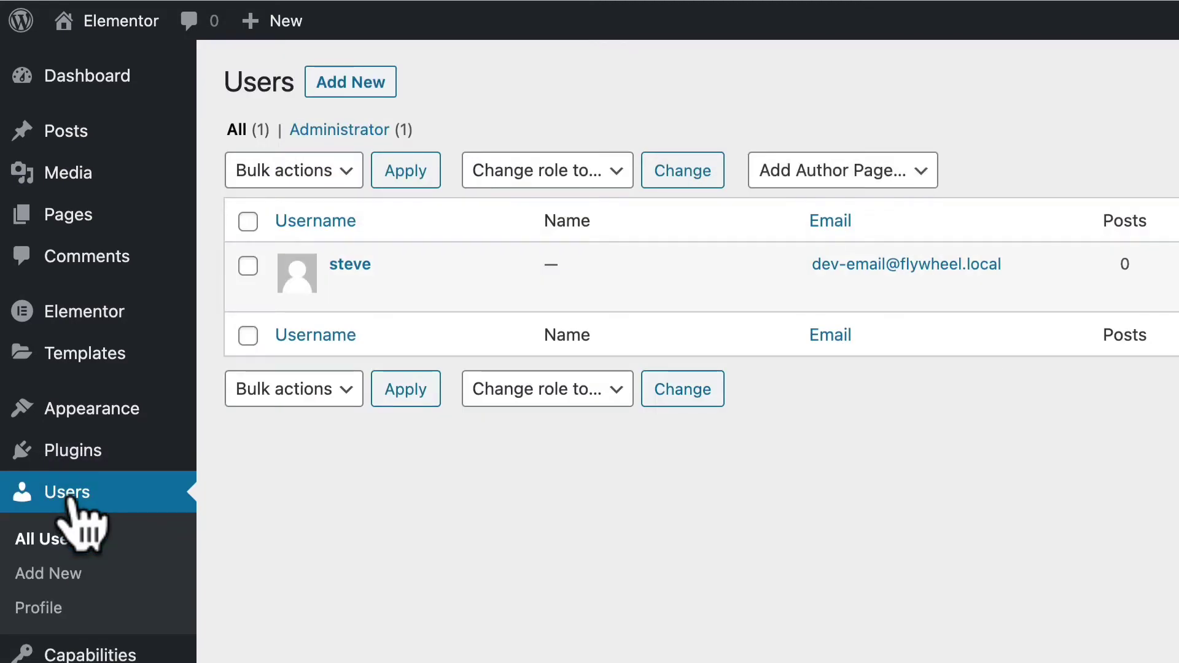
left_click(379, 84)
left_click(553, 204)
type("eel")
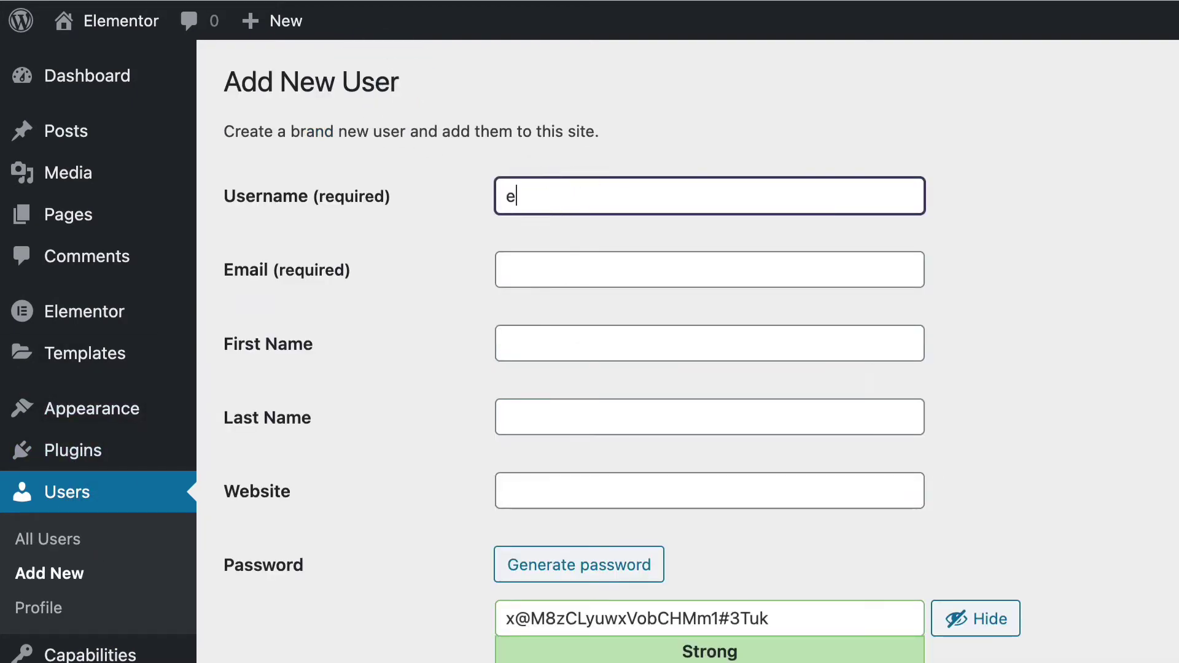
key("BackSpace")
key("BackSpace")
type("le")
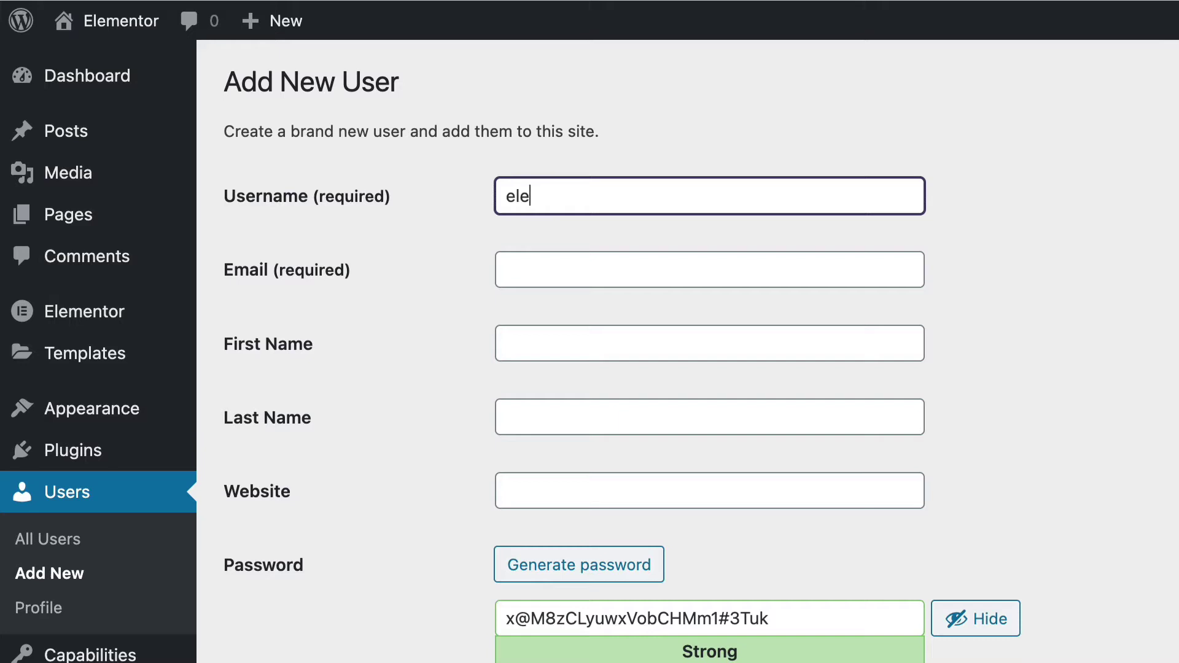
type("mentor")
key("ctrl+a")
key("ctrl+c")
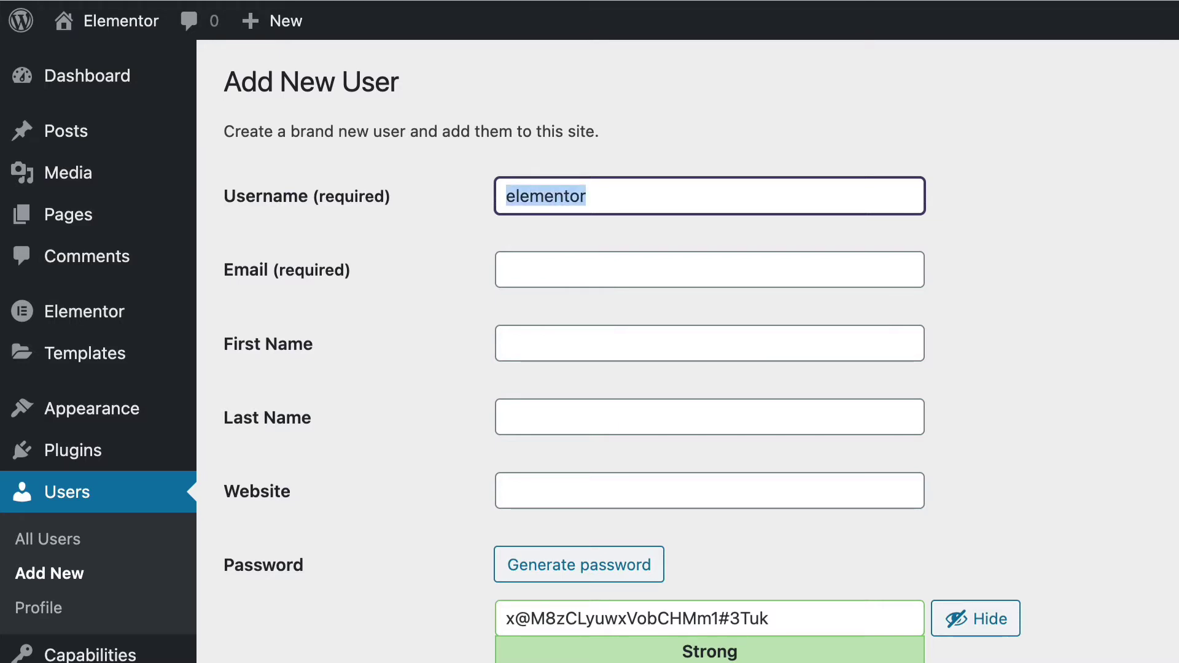
left_click(573, 268)
key("ctrl+v")
type("@")
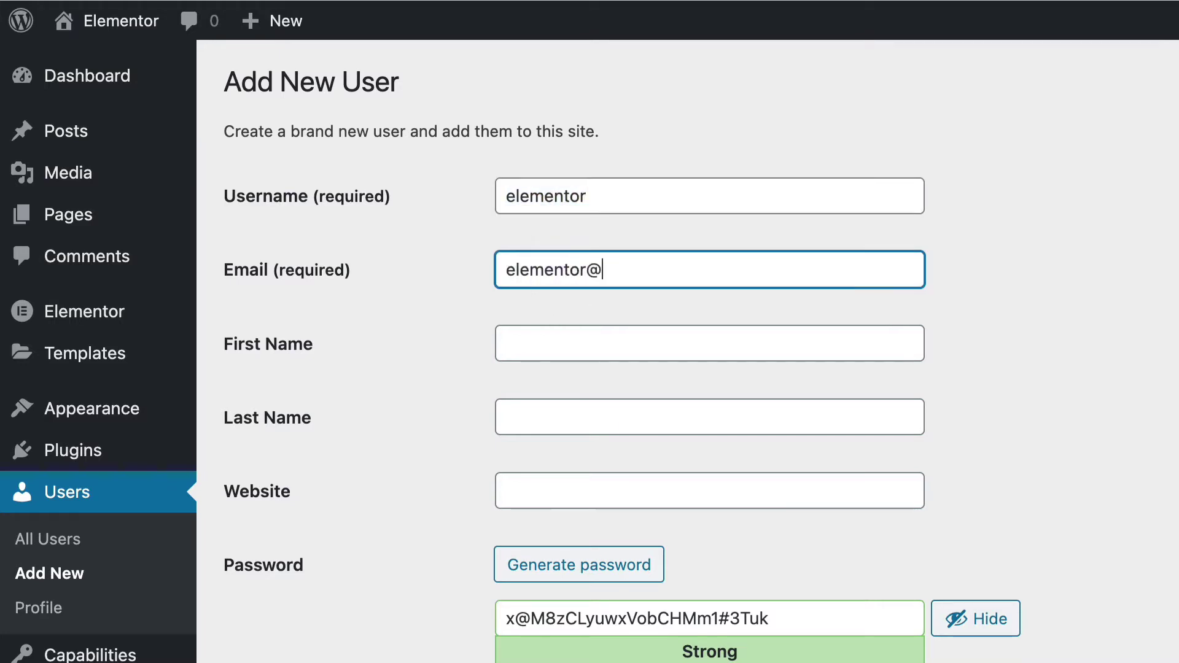
type("example.com")
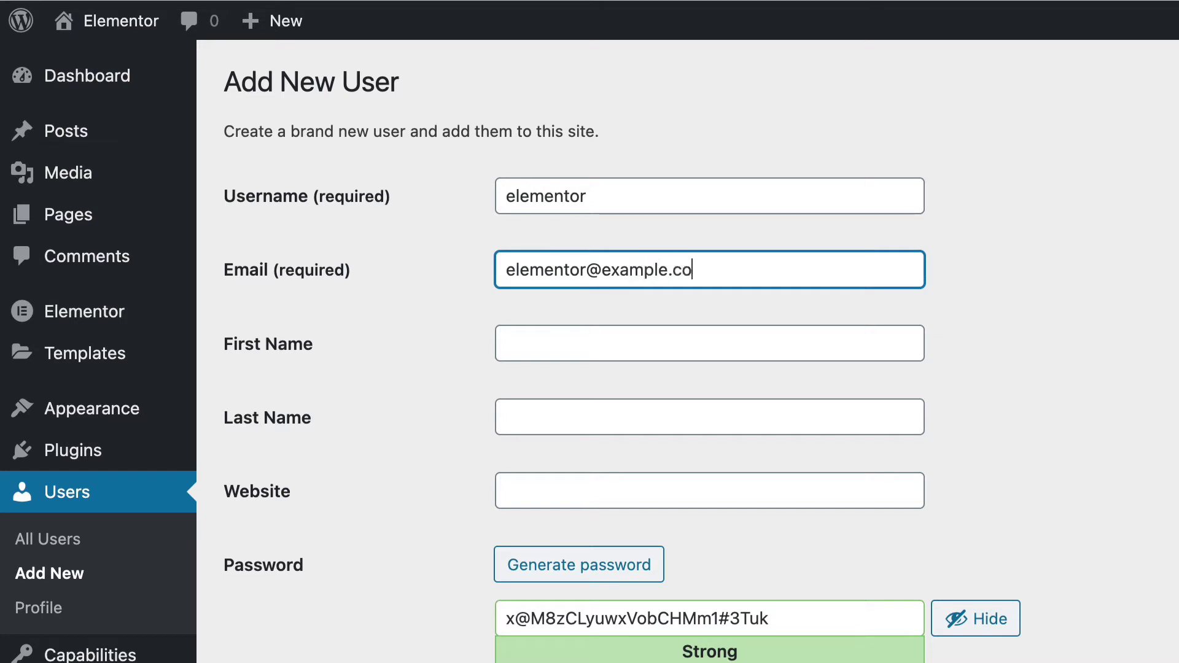
Fill in the new user's first and last name
left_click(555, 342)
type("M")
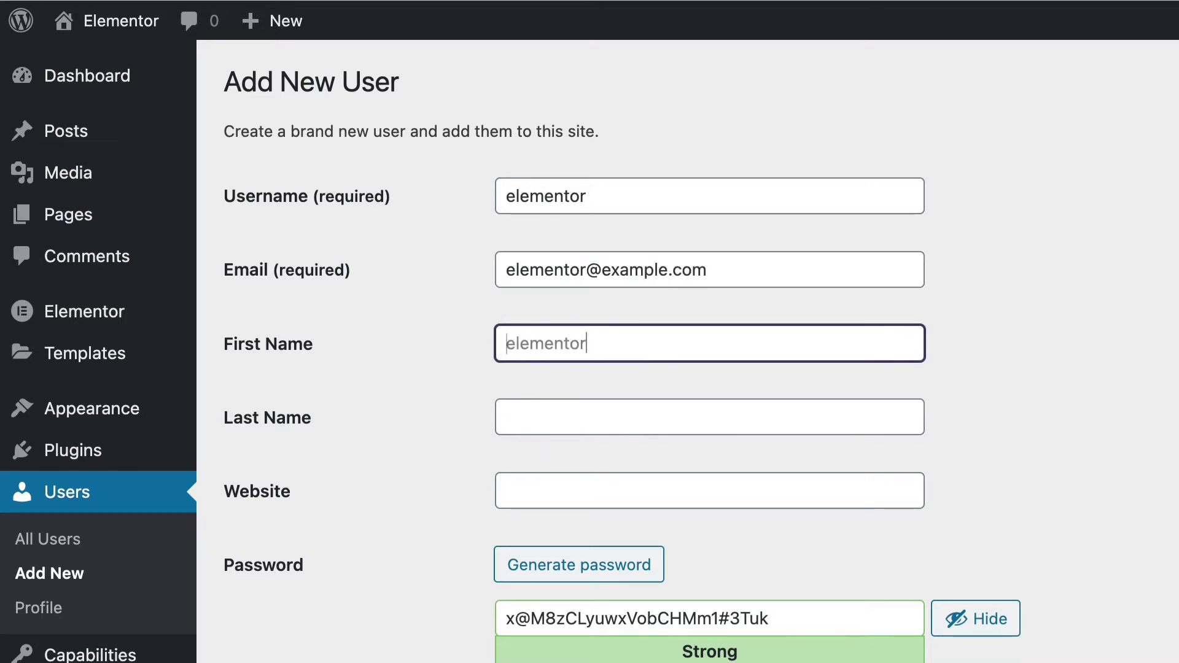
left_click(552, 395)
left_click(541, 412)
key("ctrl+v")
Assign the Elementor User role and turn off the new-account notification e-mail
scroll(547, 467, "down", 5)
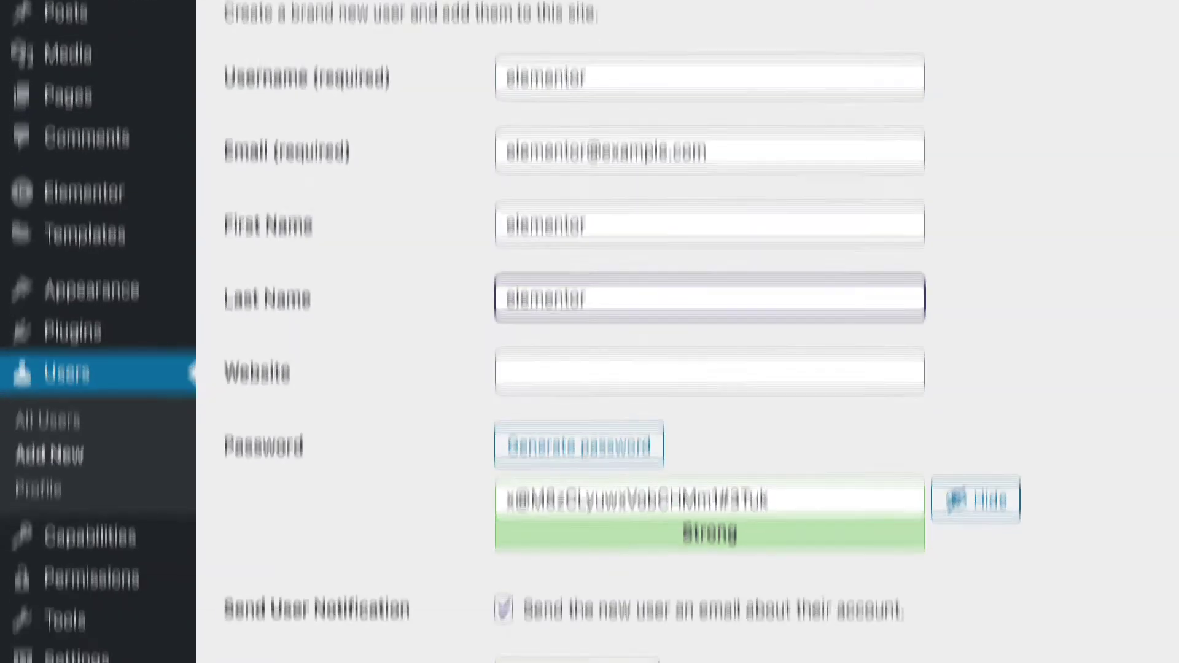
left_click(553, 511)
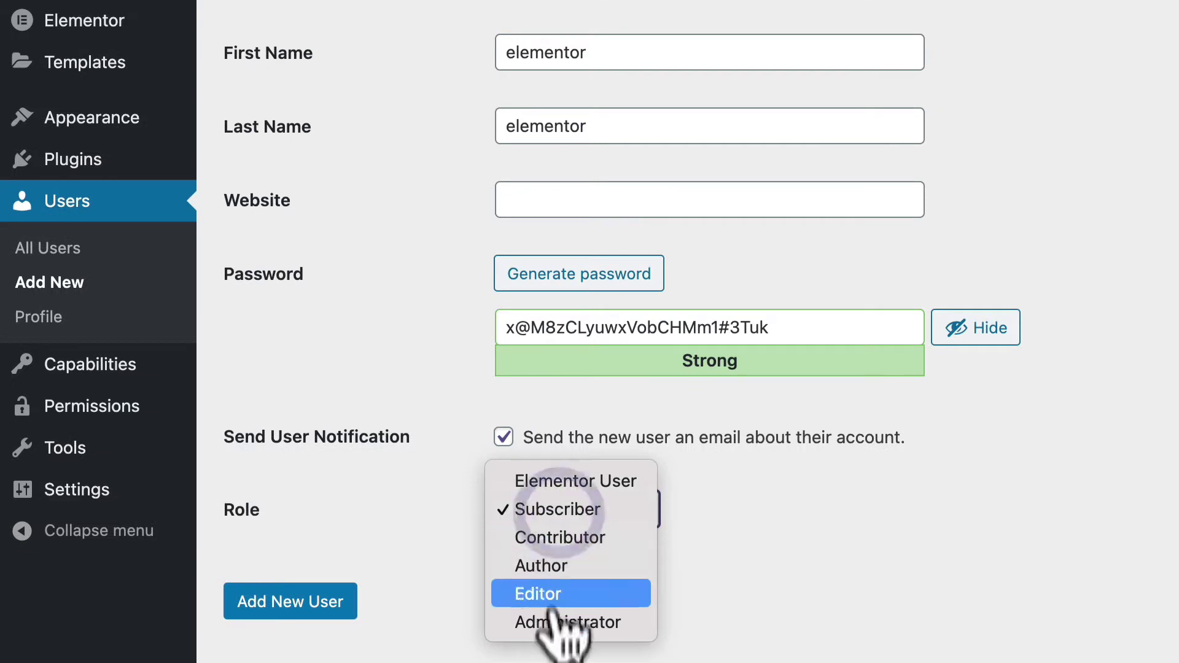
left_click(565, 481)
left_click(504, 436)
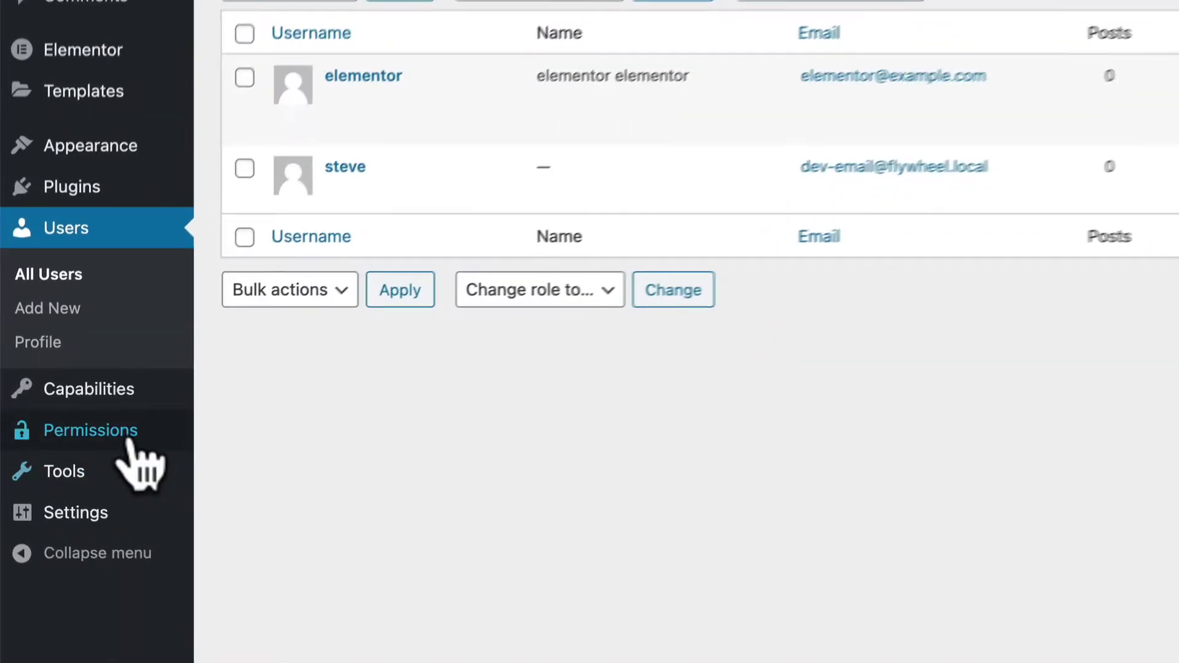
Search Add Plugins for 'permissions' to confirm PublishPress Capabilities and Permissions are active
mouse_move(67, 455)
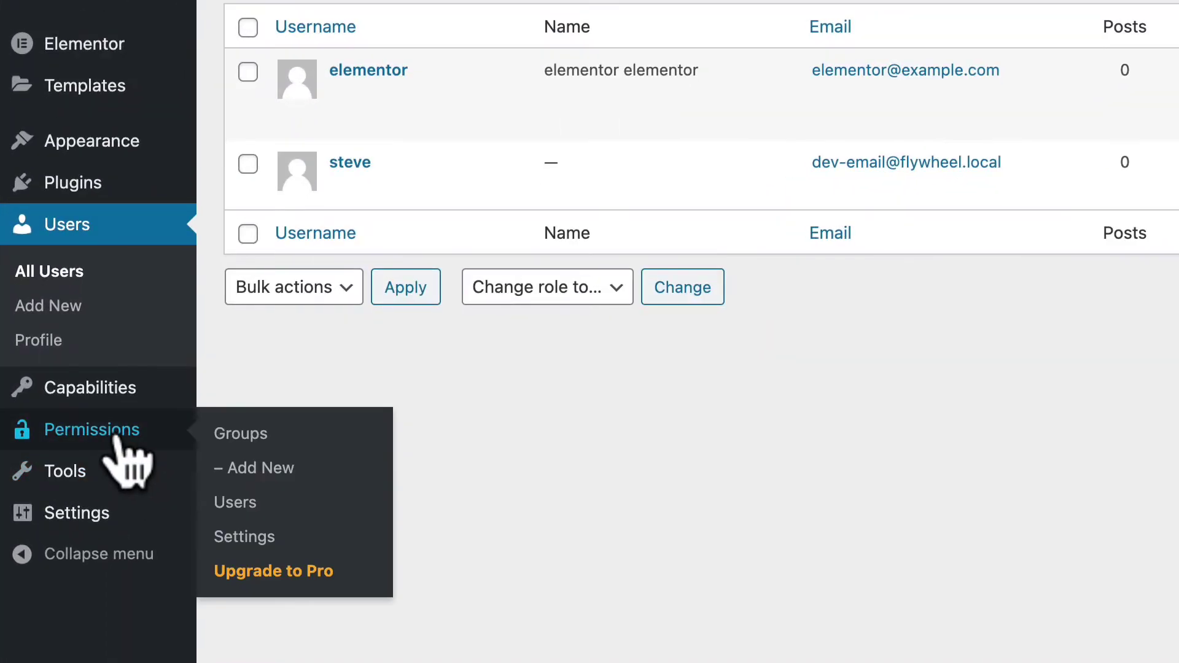
left_click(37, 188)
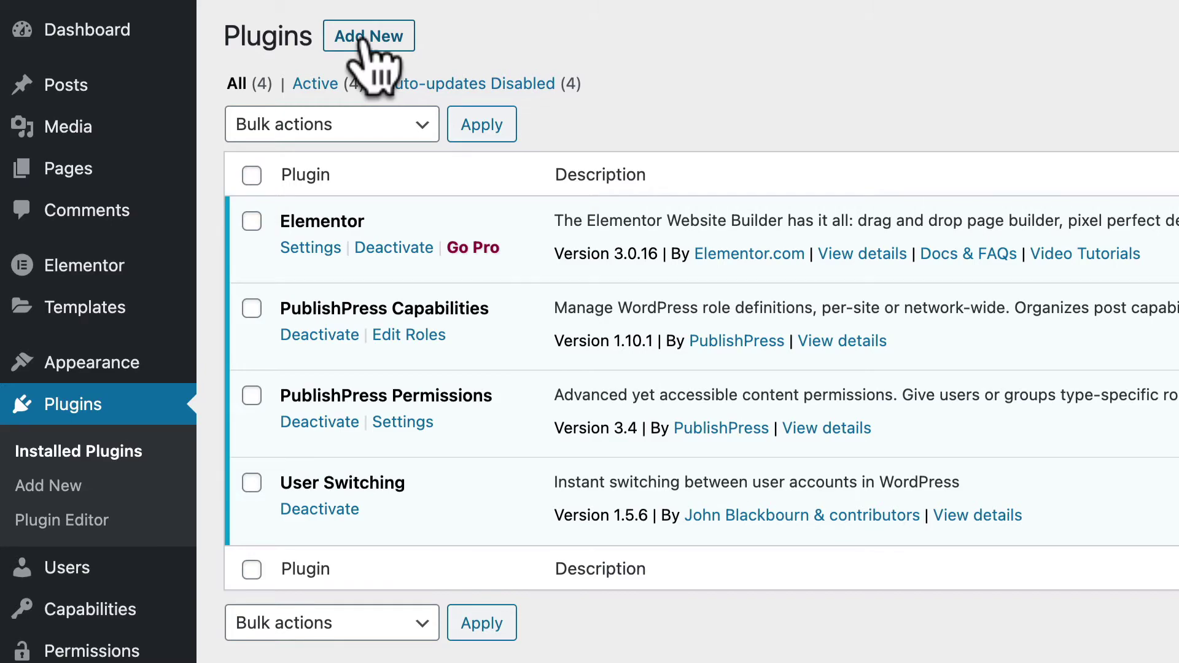
left_click(369, 37)
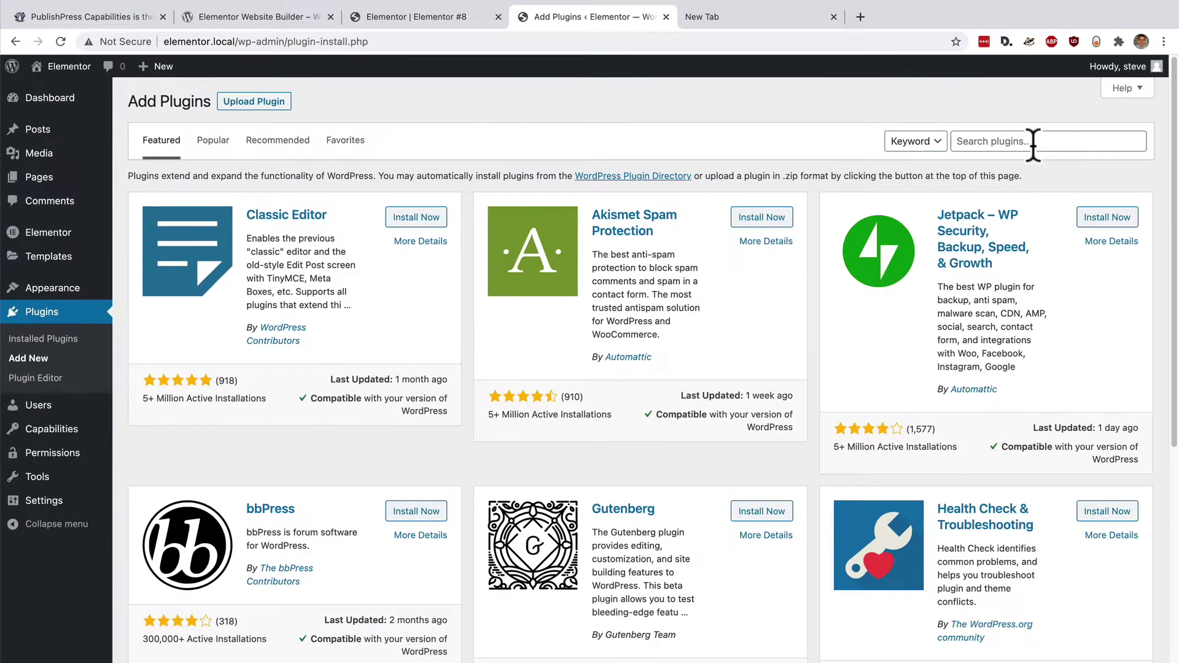
left_click(1034, 145)
type("per")
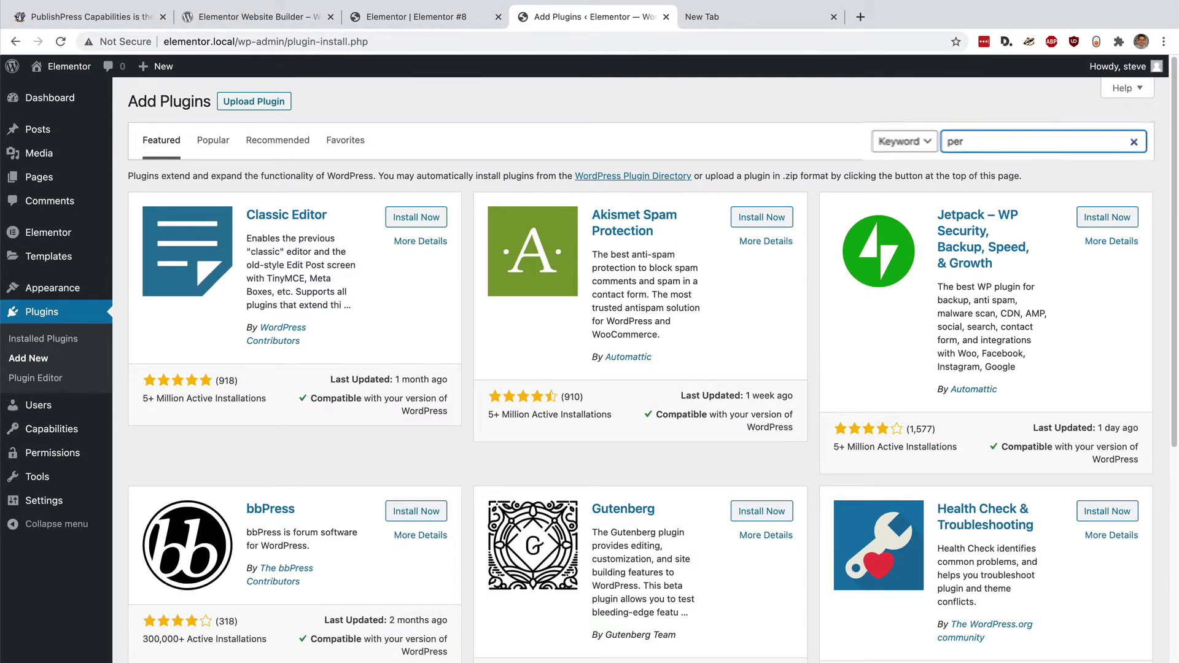
type("ms")
key("BackSpace")
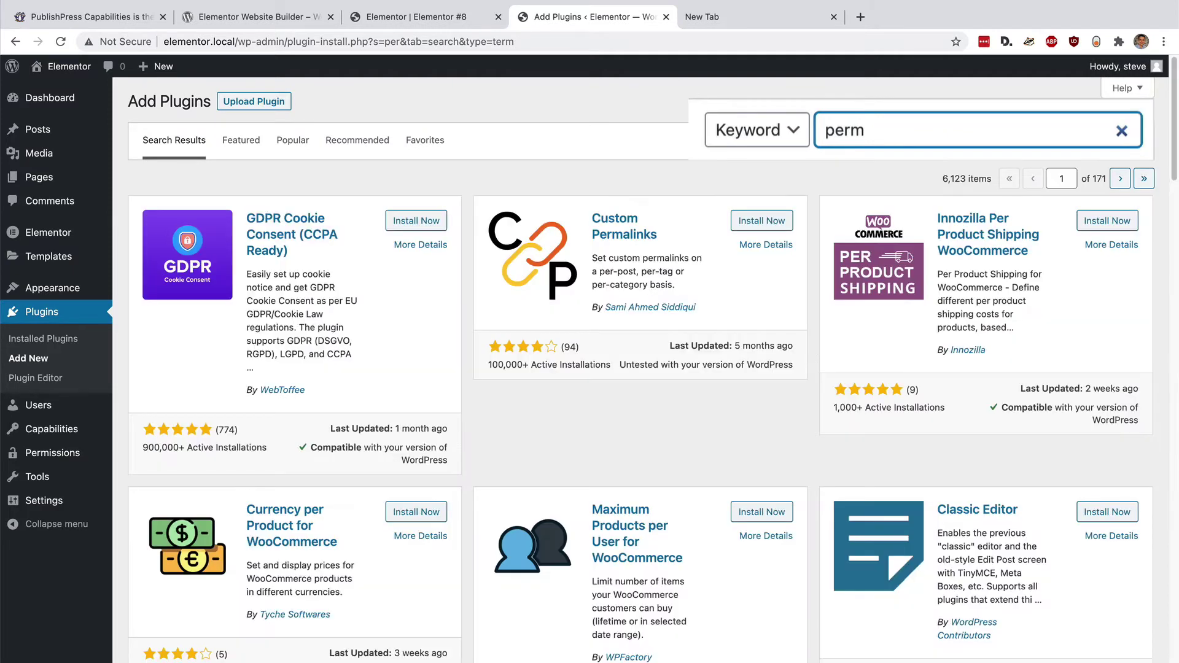
type("issions")
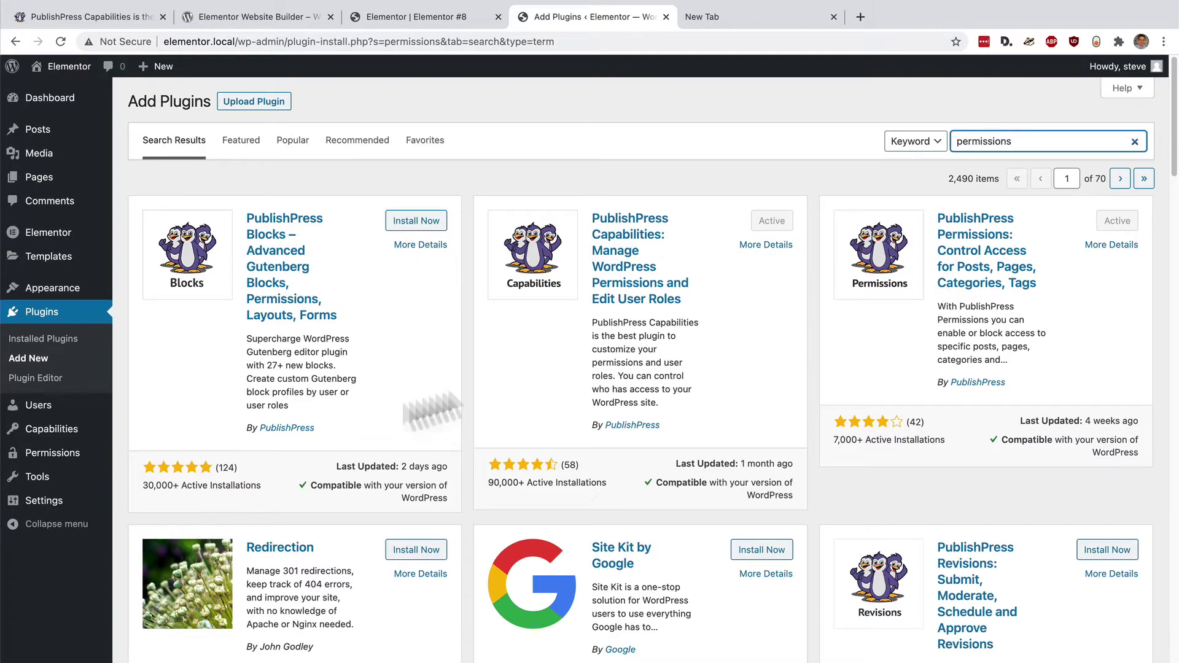
mouse_move(50, 450)
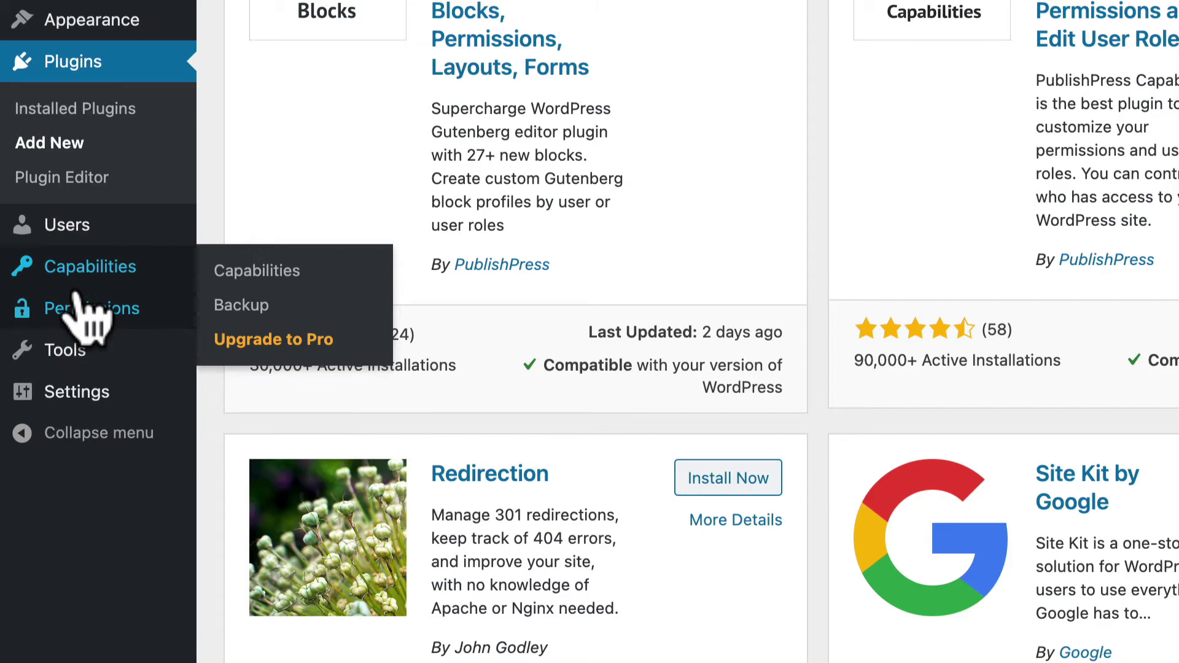
mouse_move(74, 307)
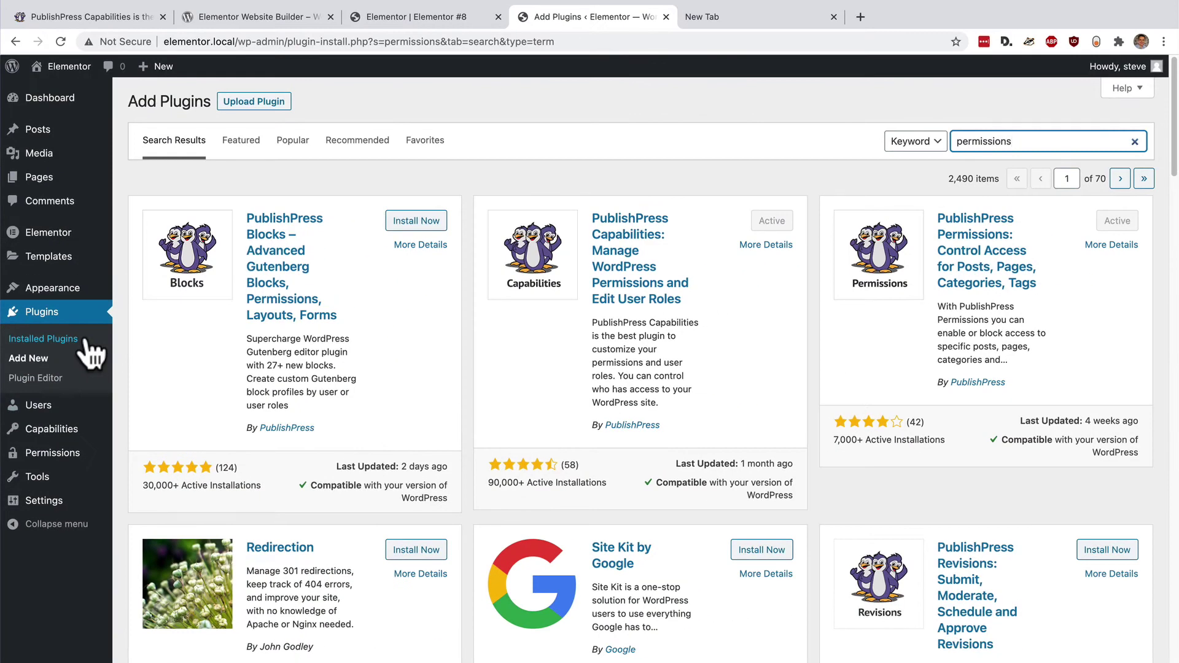
Create a new post from the Posts list and title it 'Elementor Post'
left_click(41, 135)
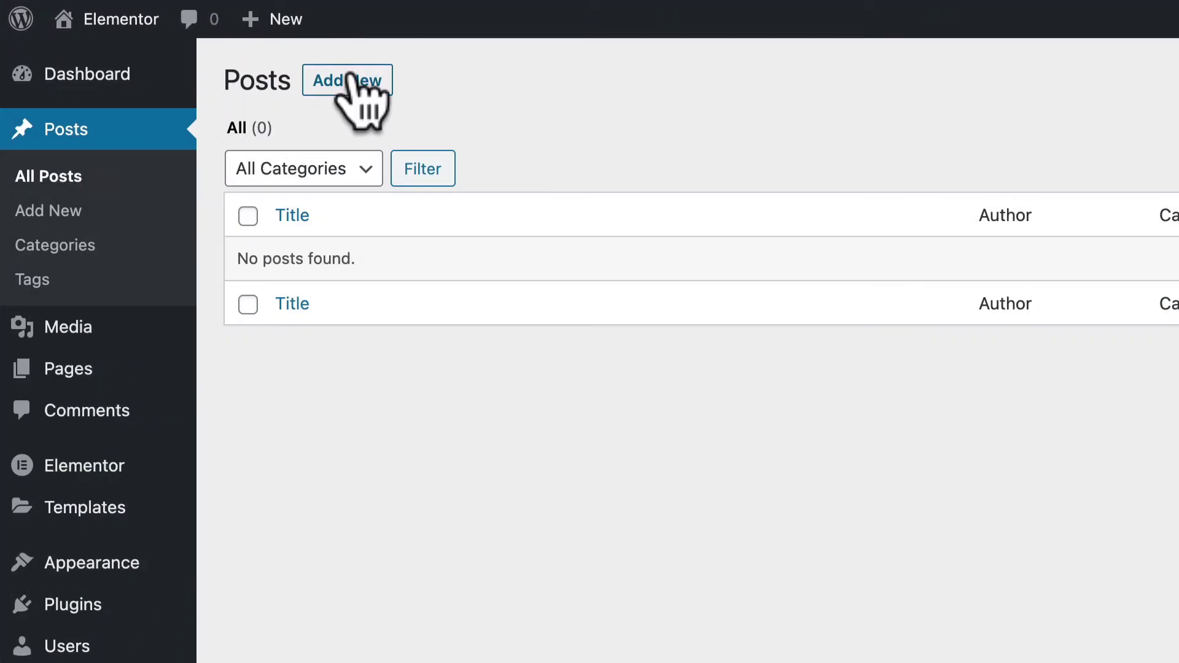
left_click(352, 76)
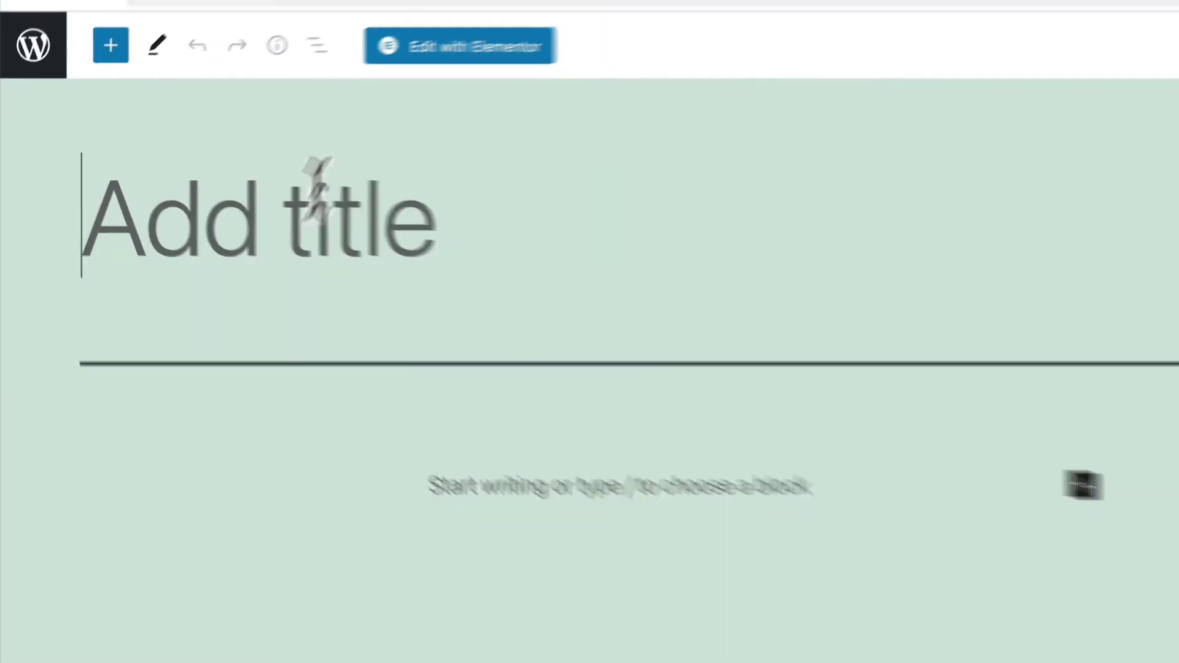
left_click(192, 183)
type("Ee")
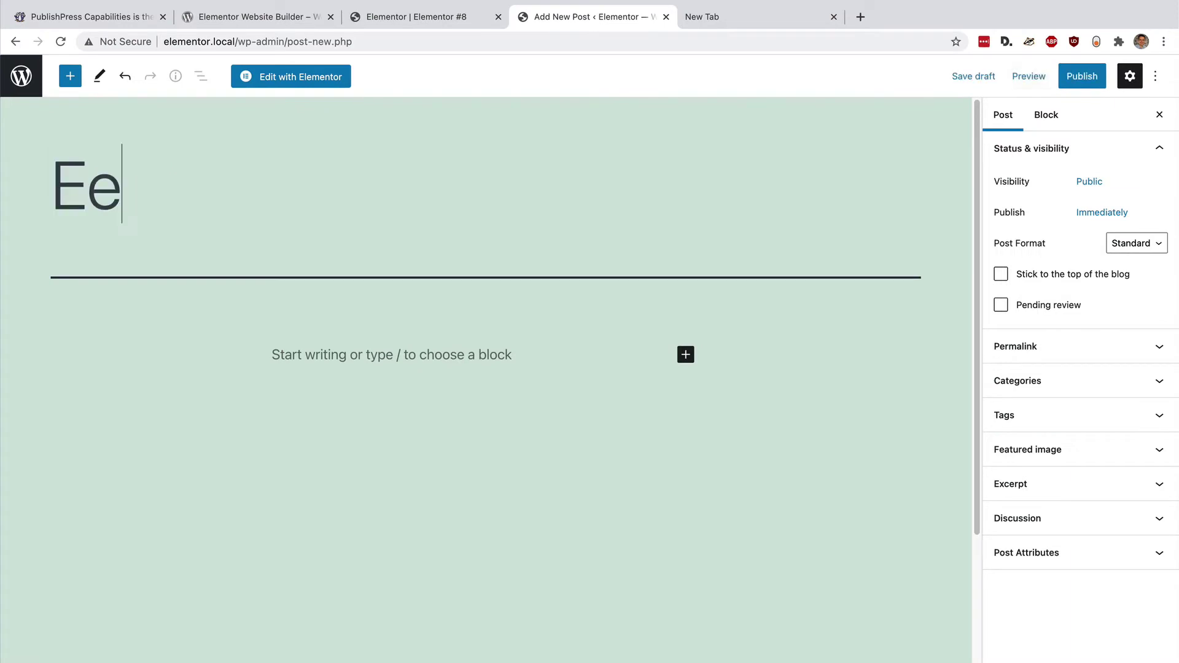
key("BackSpace")
type("lemeen")
key("BackSpace")
key("BackSpace")
type("ntor Po")
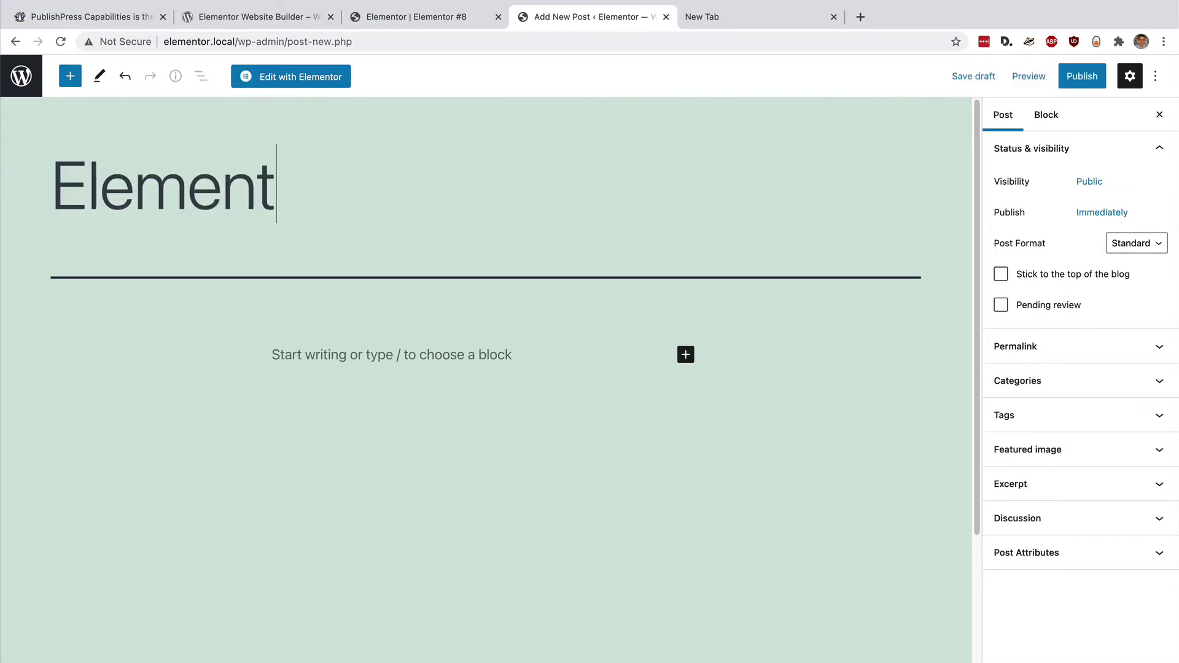
type("st")
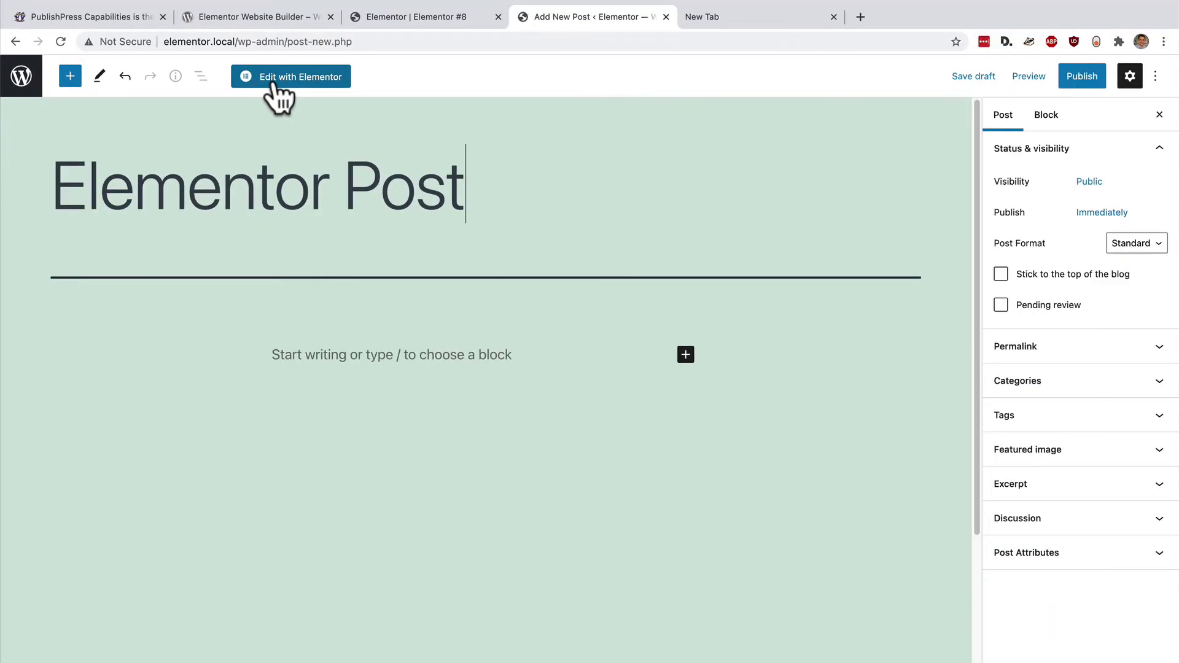
In Elementor, drop a Heading widget on the canvas, publish, and view the live post
left_click(277, 78)
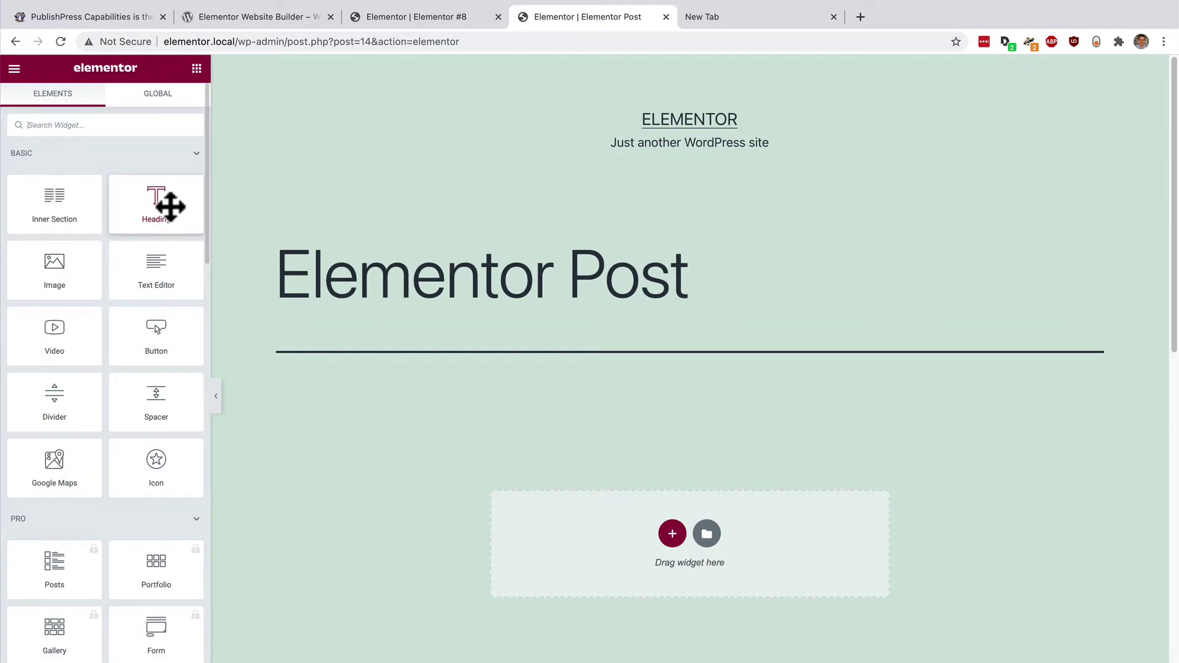
left_click_drag(169, 203, 684, 555)
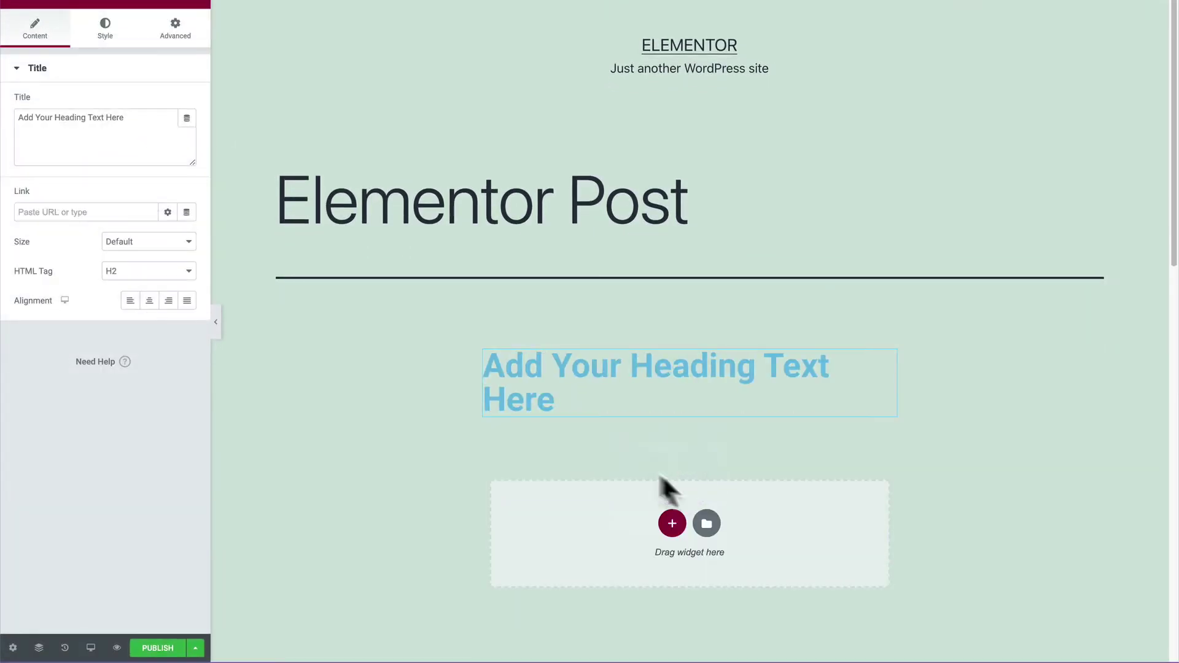
left_click(149, 650)
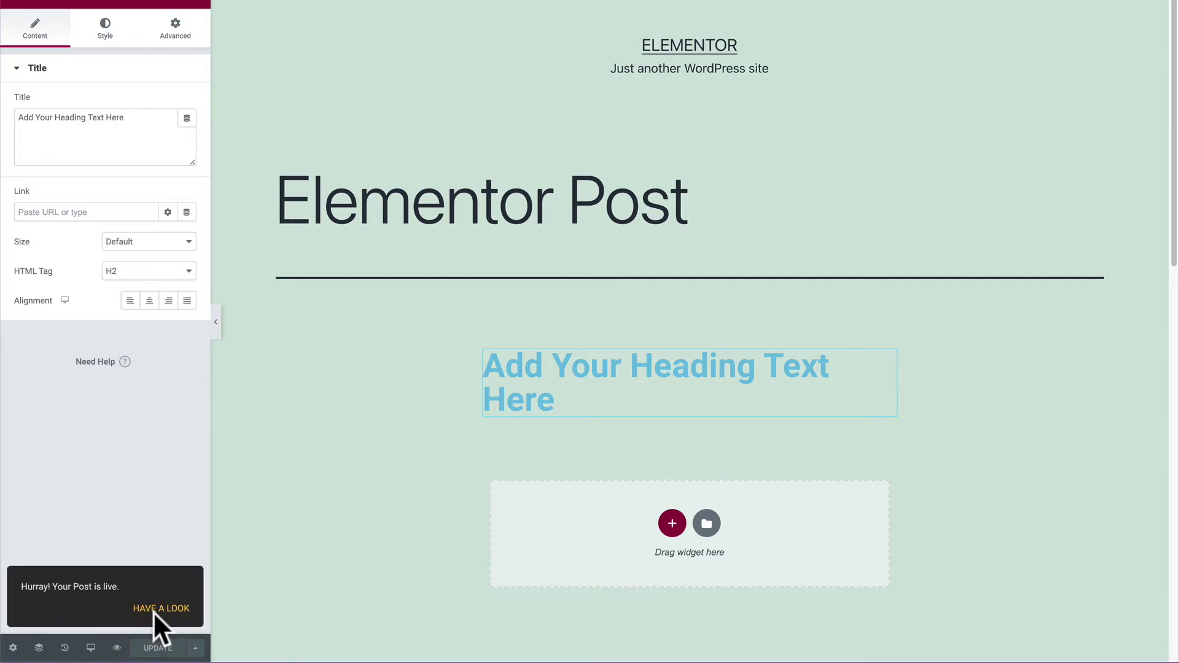
left_click(157, 609)
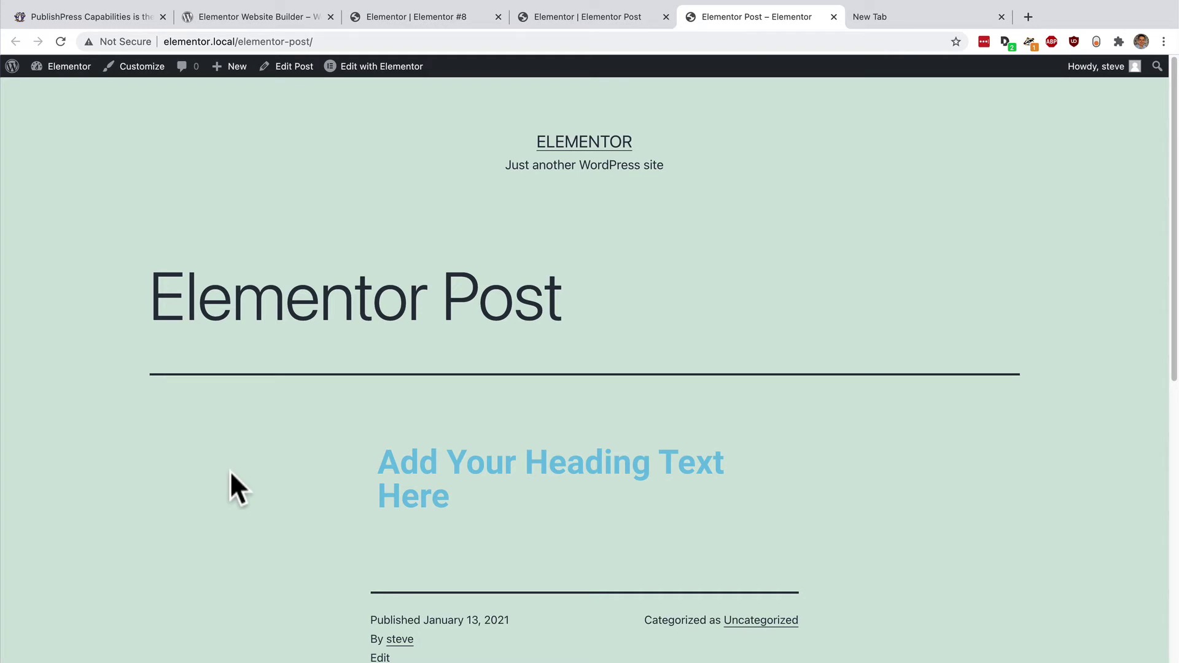
Reopen Elementor Post and set Elementor User to Enabled under Permissions: Edit this Post
left_click(286, 71)
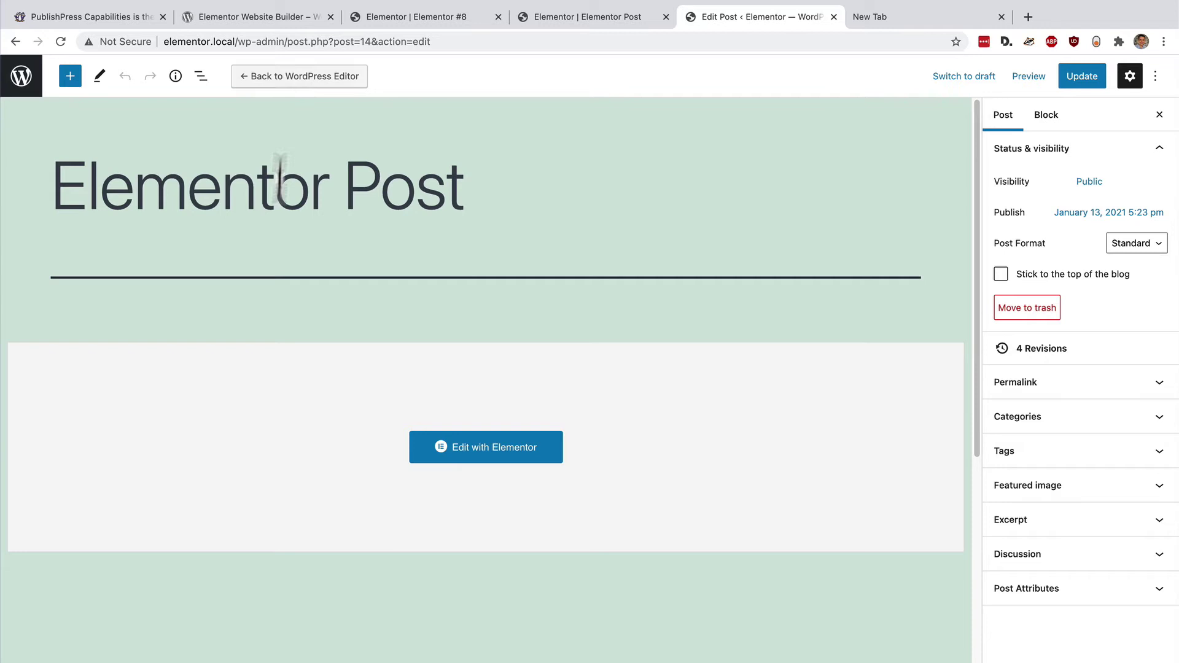
scroll(269, 243, "down", 3)
scroll(268, 243, "down", 2)
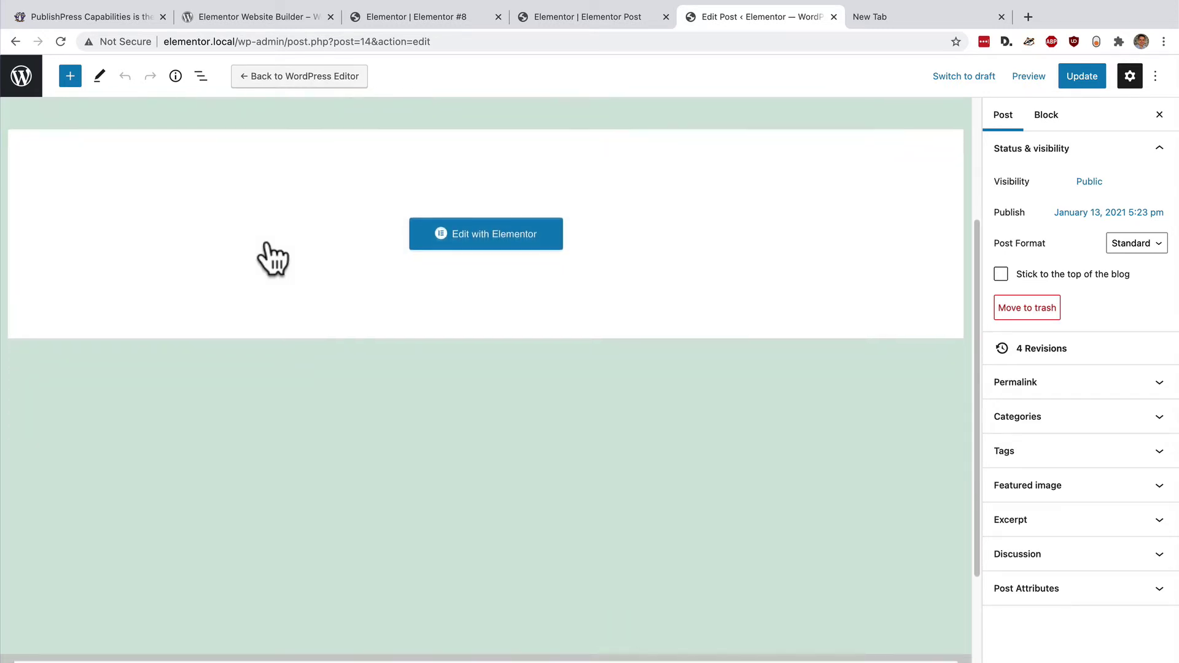
scroll(268, 245, "up", 3)
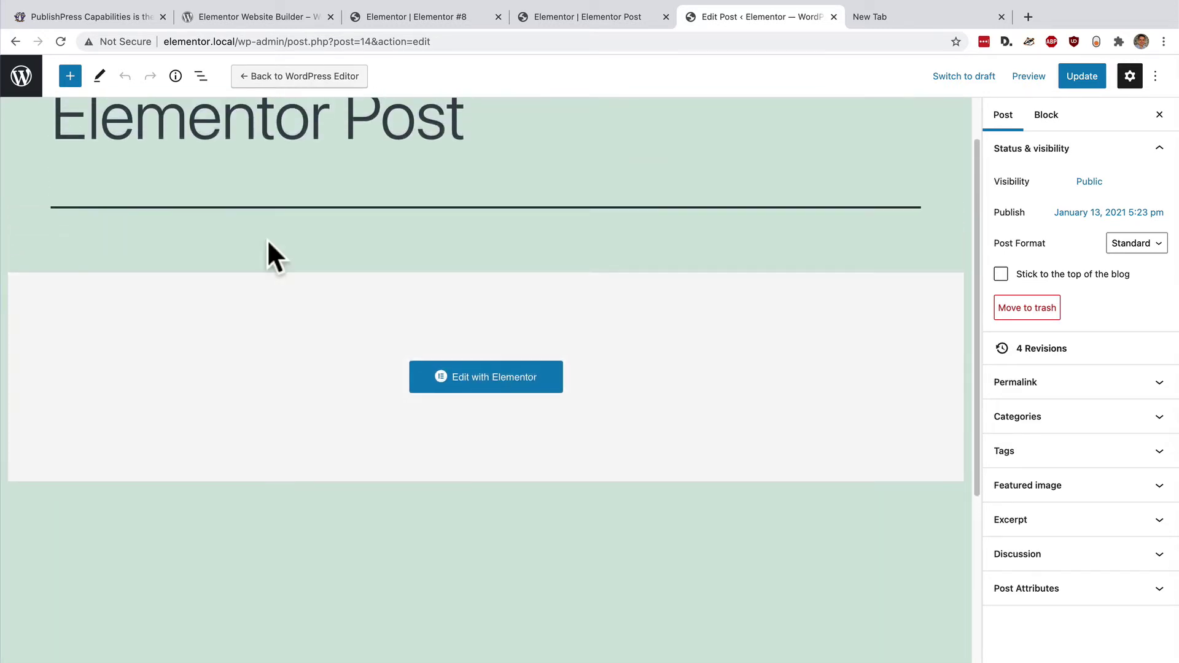
scroll(267, 243, "down", 6)
scroll(267, 243, "down", 2)
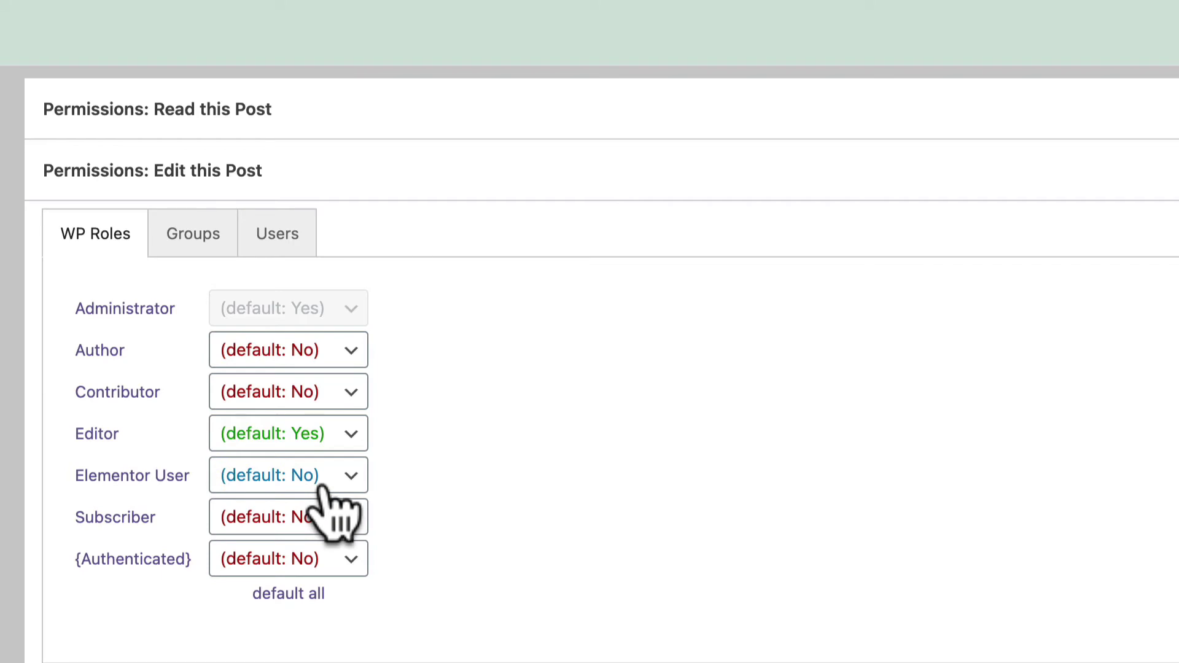
left_click(324, 485)
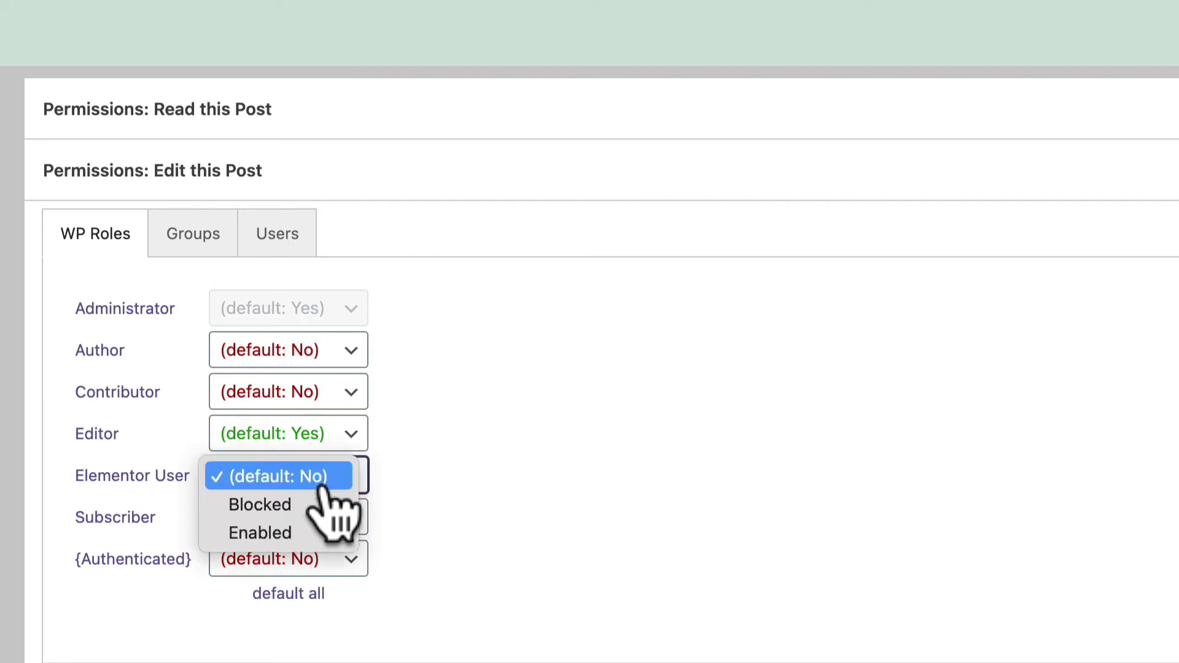
left_click(295, 528)
left_click(609, 472)
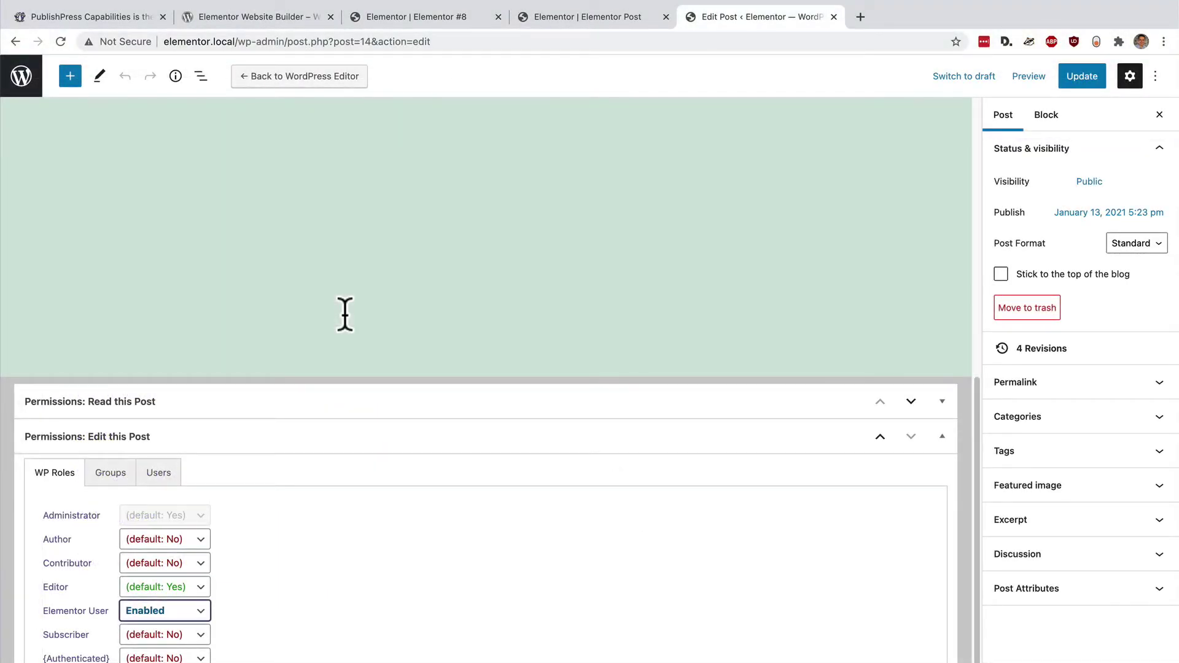
Update the post, then search 'elementor' under Users and grant that account edit permission
left_click(1083, 80)
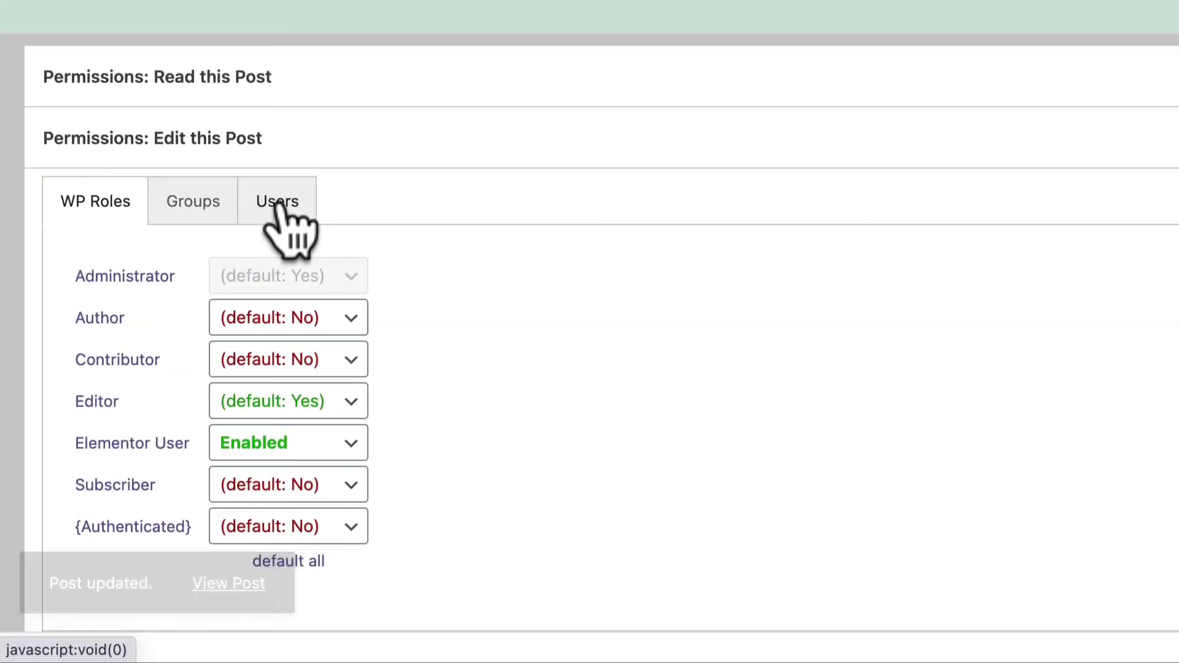
left_click(278, 204)
left_click(206, 281)
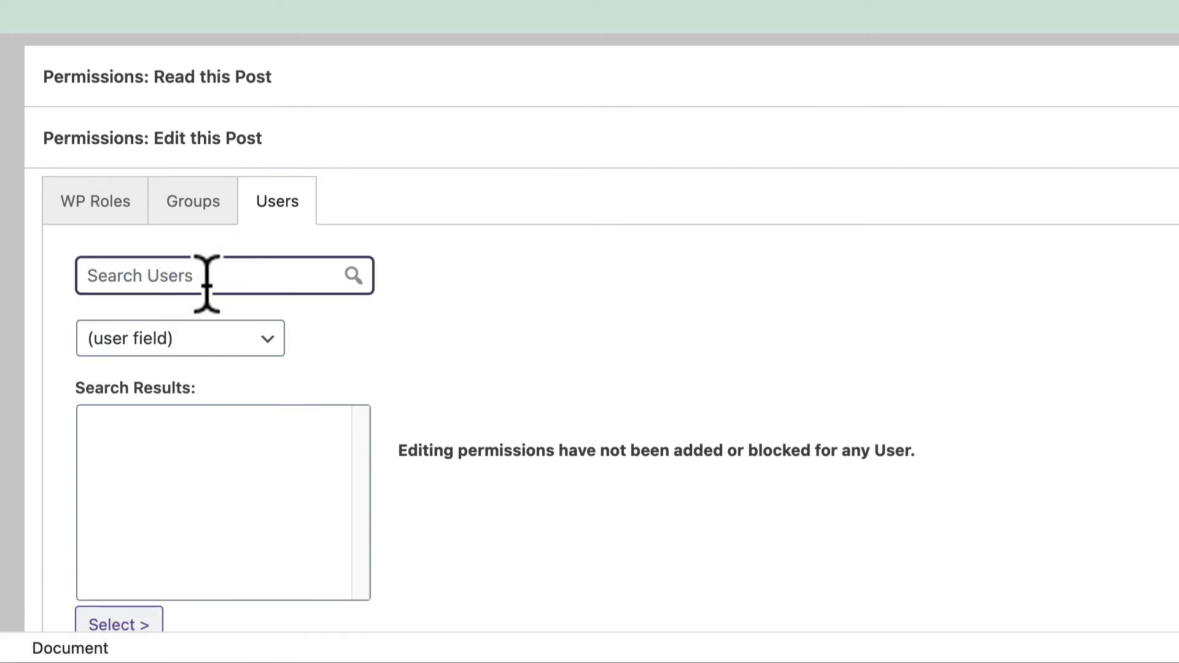
type("el")
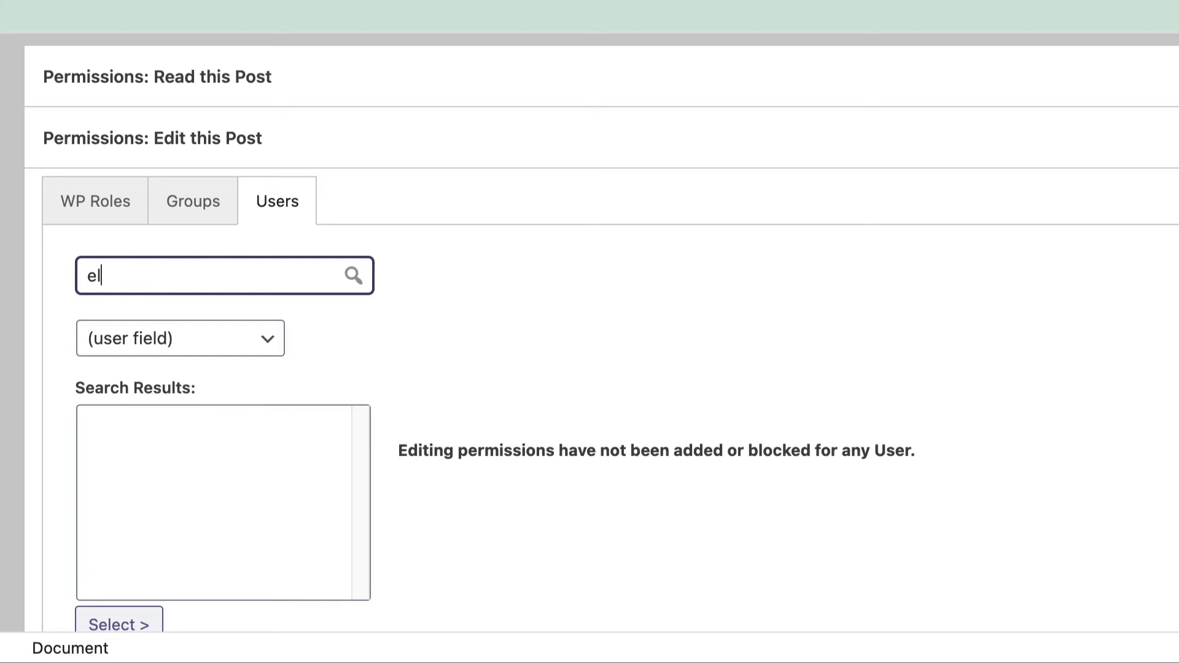
type("ementor")
scroll(602, 337, "down", 2)
left_click(354, 183)
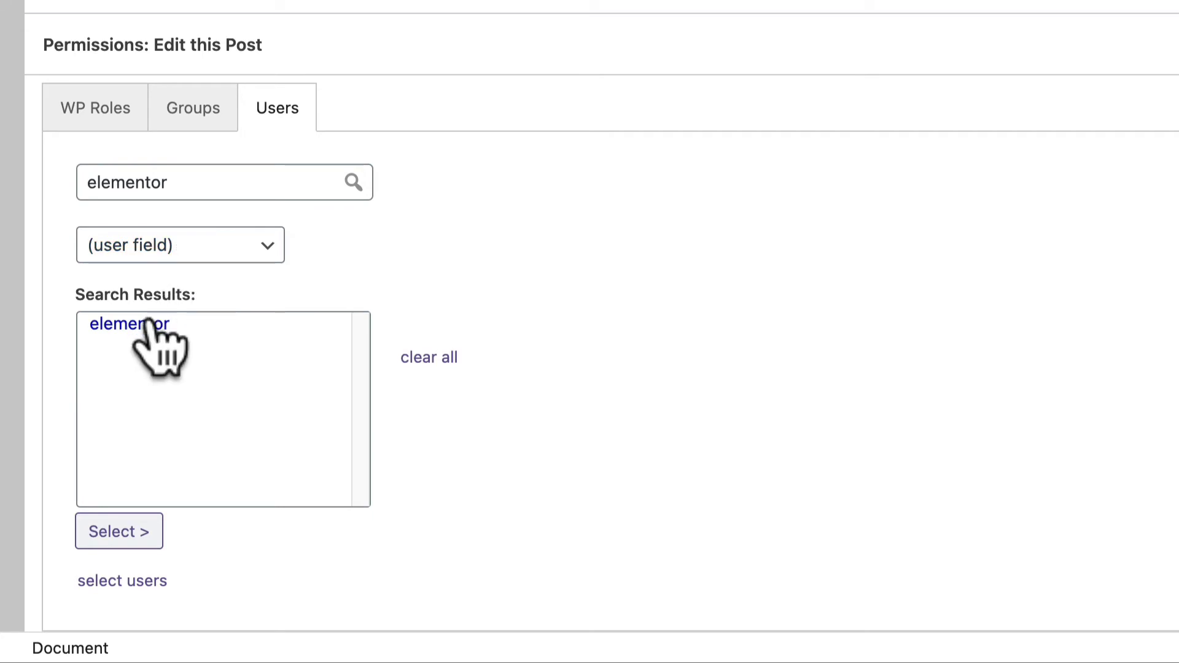
left_click(117, 324)
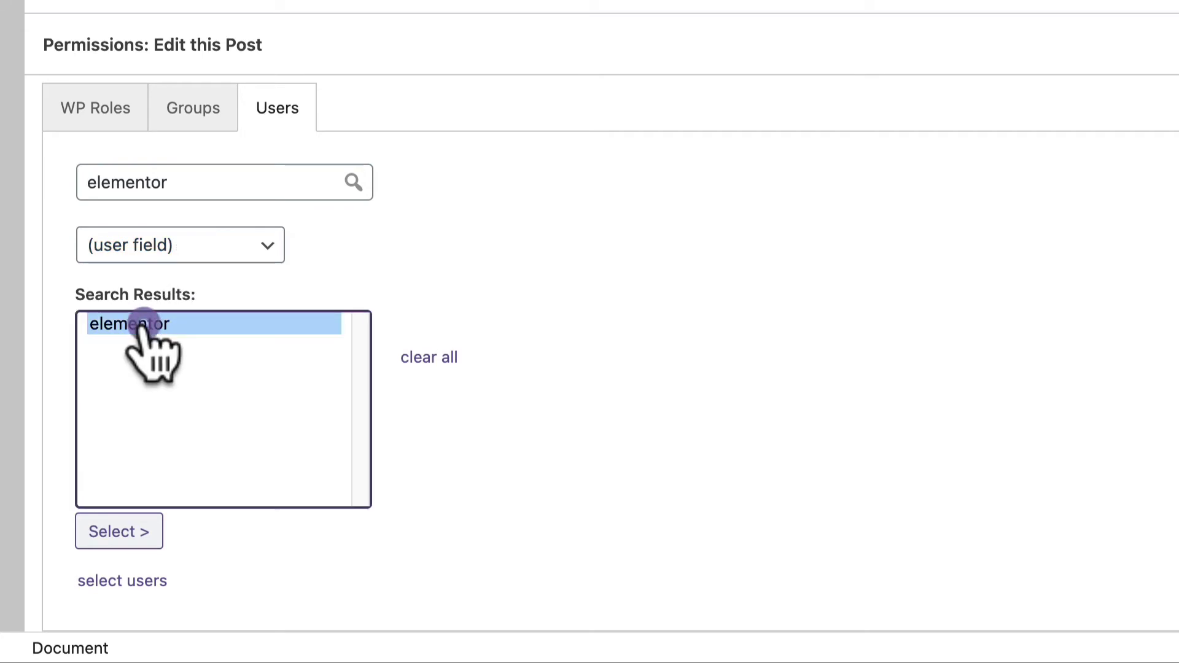
left_click(121, 530)
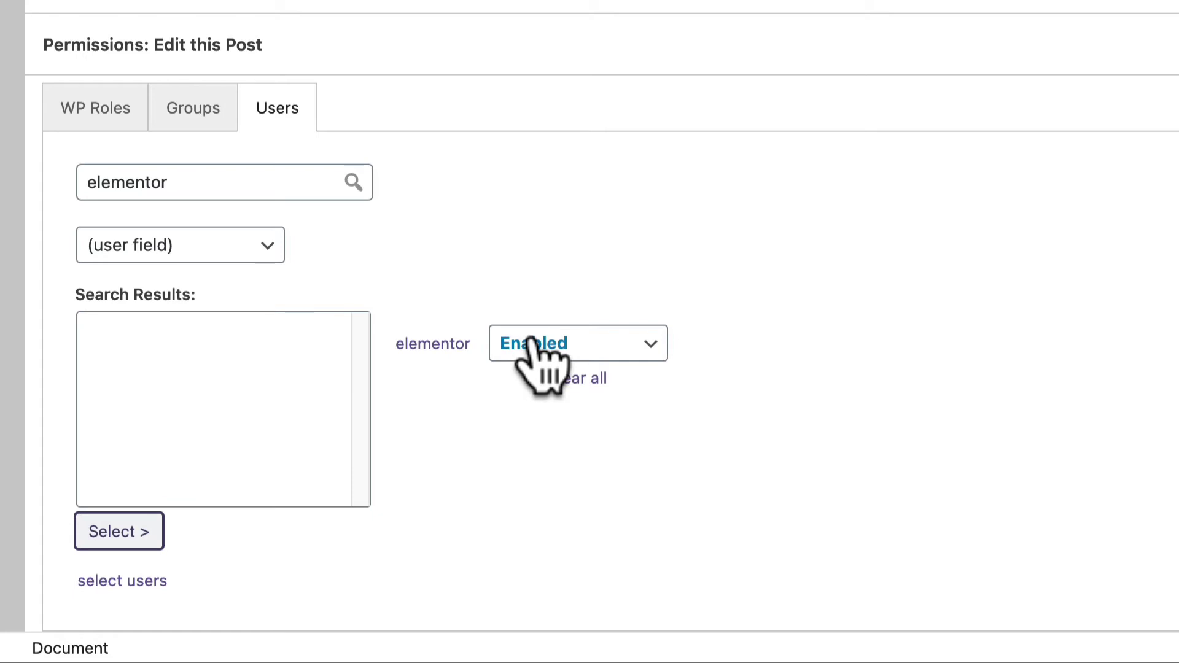
left_click(85, 117)
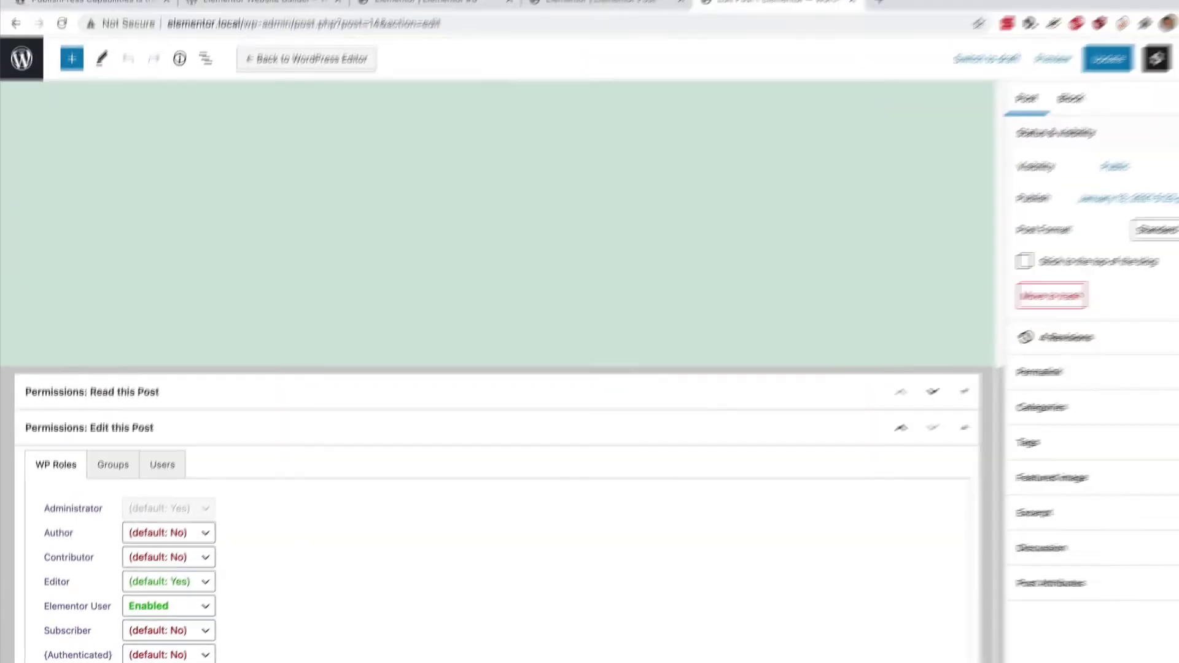
Update the post, then switch to the elementor user account from the Users list
left_click(1081, 76)
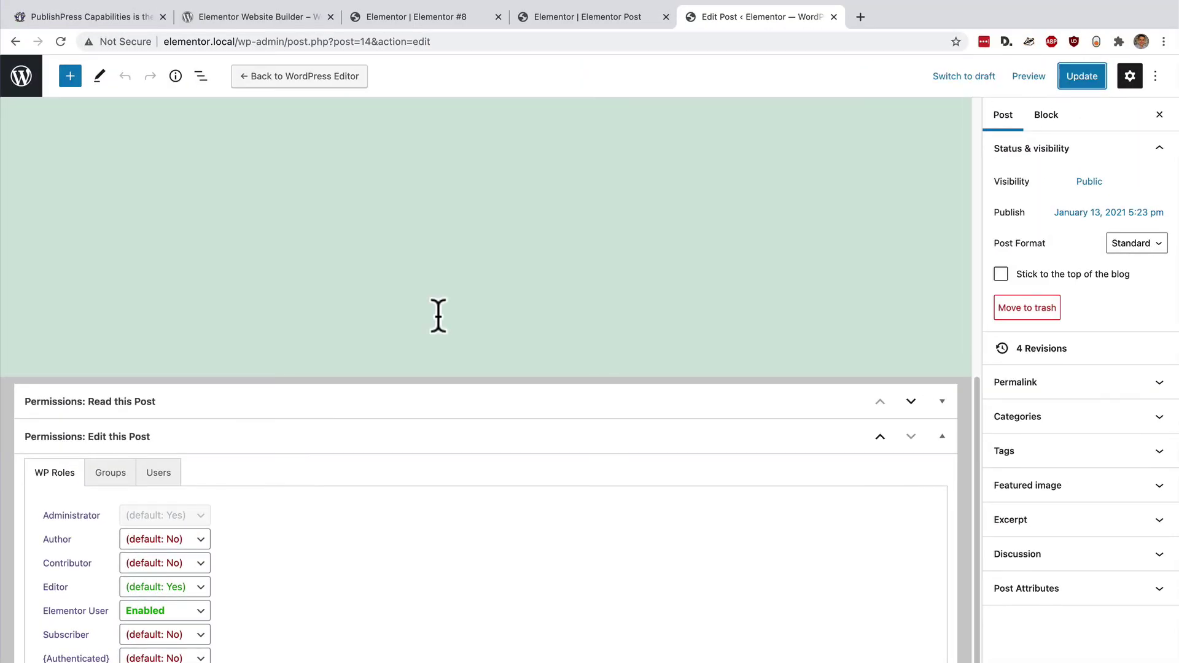
left_click(21, 78)
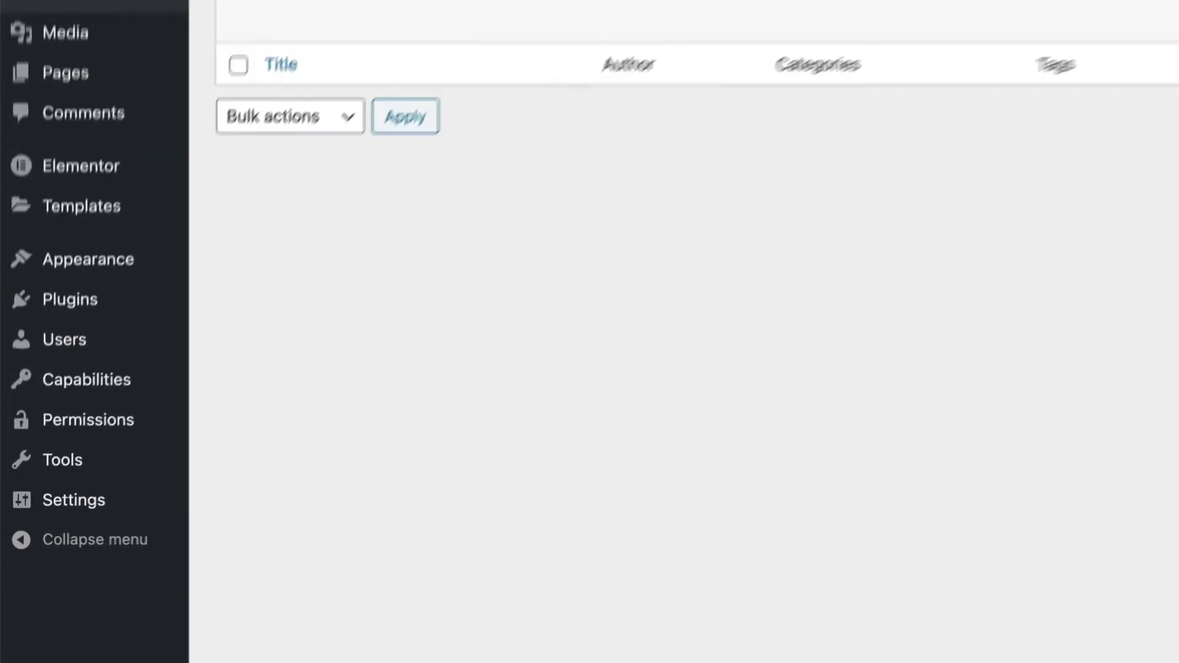
mouse_move(32, 428)
left_click(57, 340)
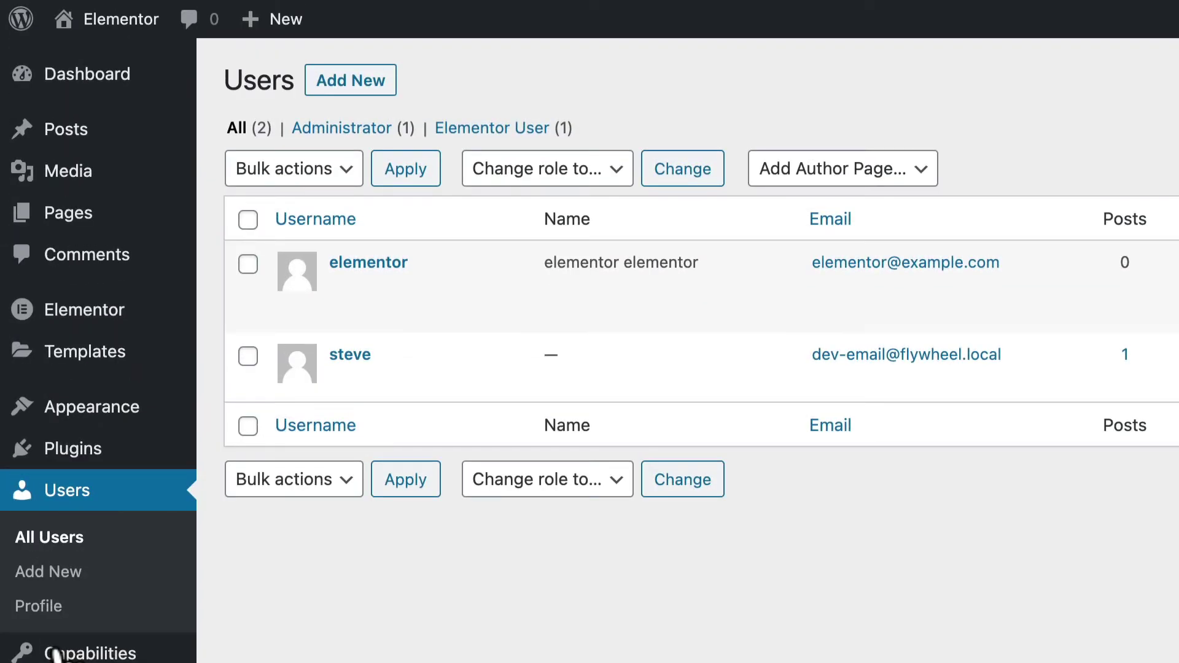
mouse_move(397, 297)
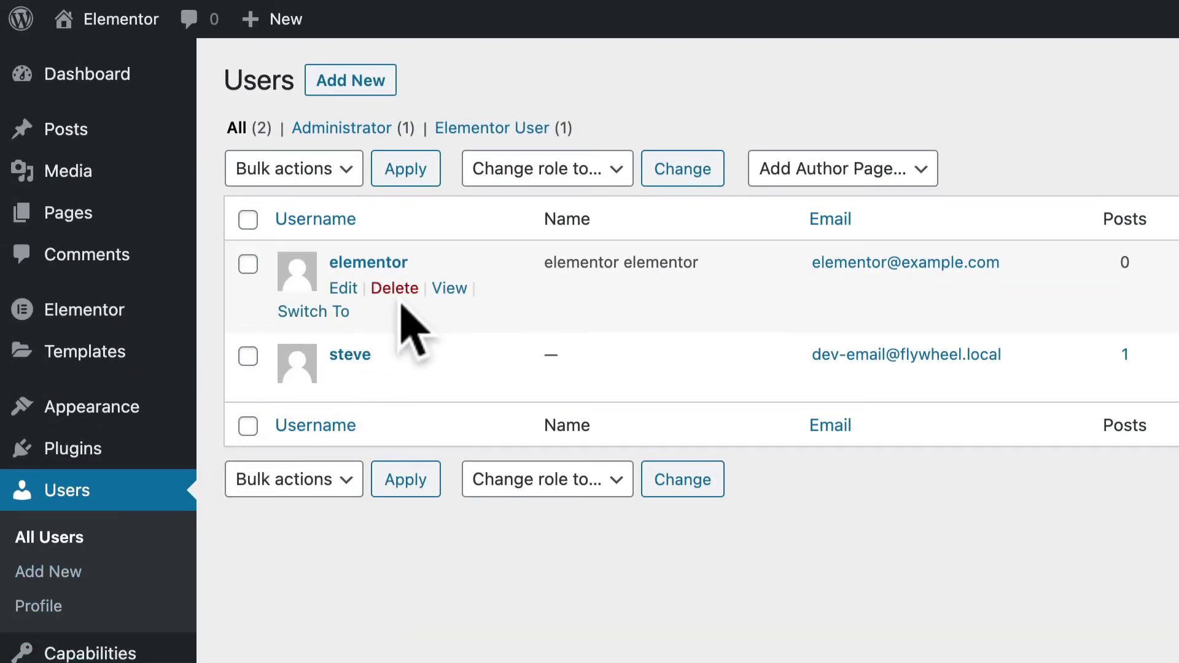
left_click(317, 312)
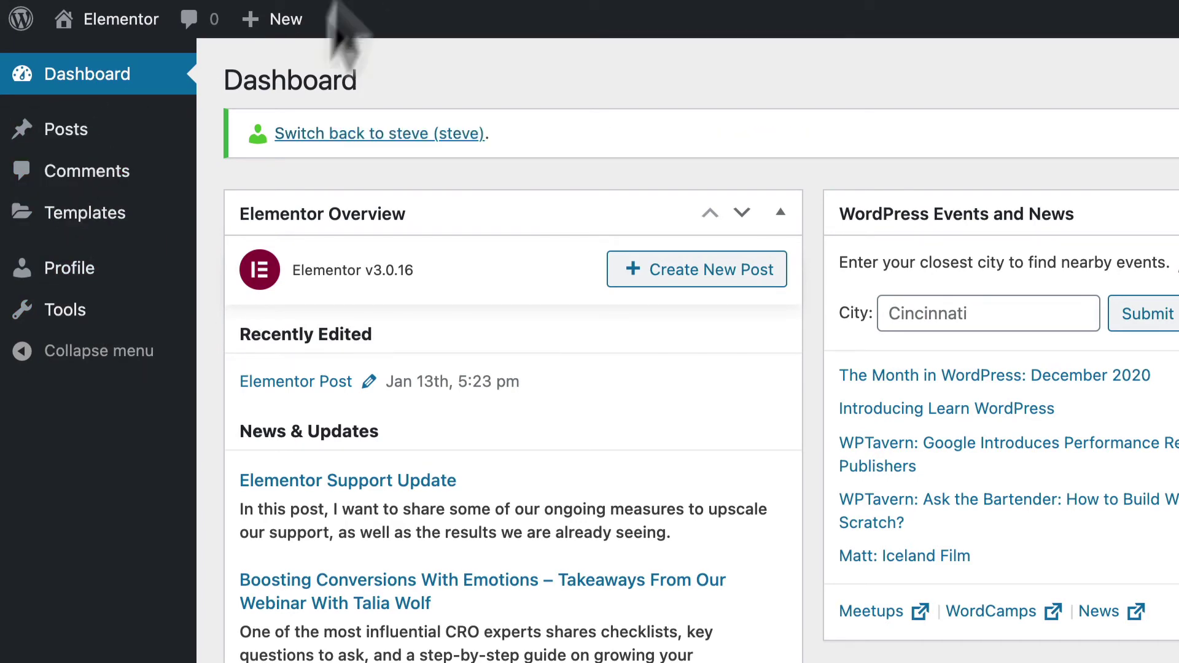
As the elementor user, open Elementor Post from Posts in Elementor's page builder
left_click(87, 129)
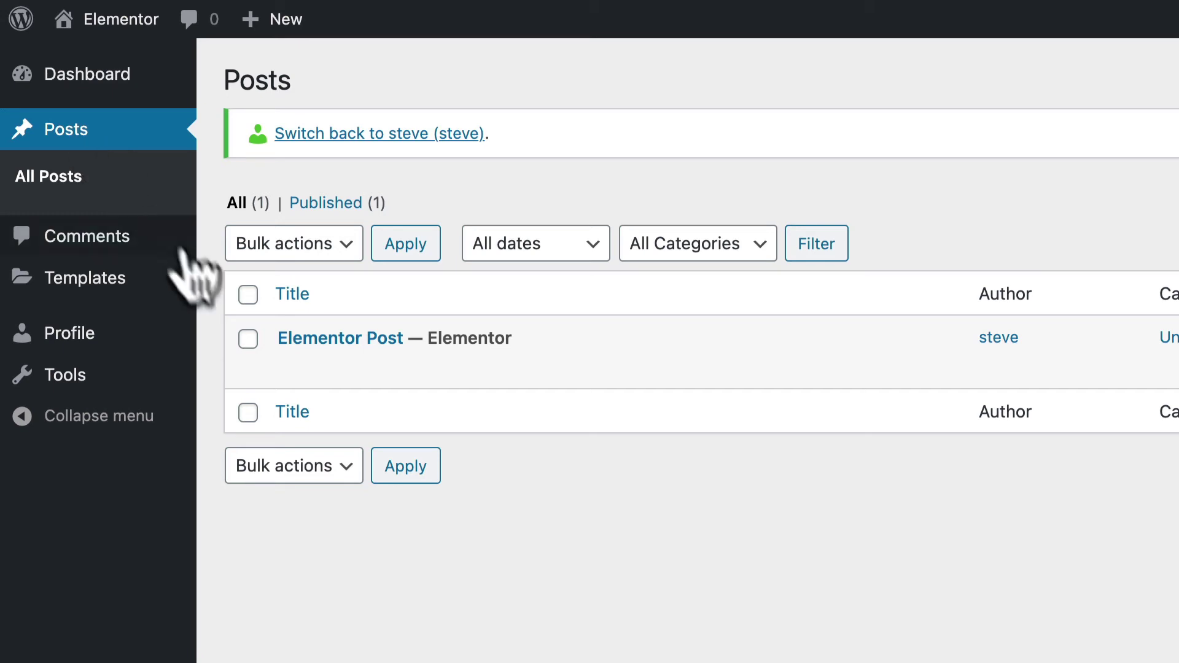
mouse_move(298, 367)
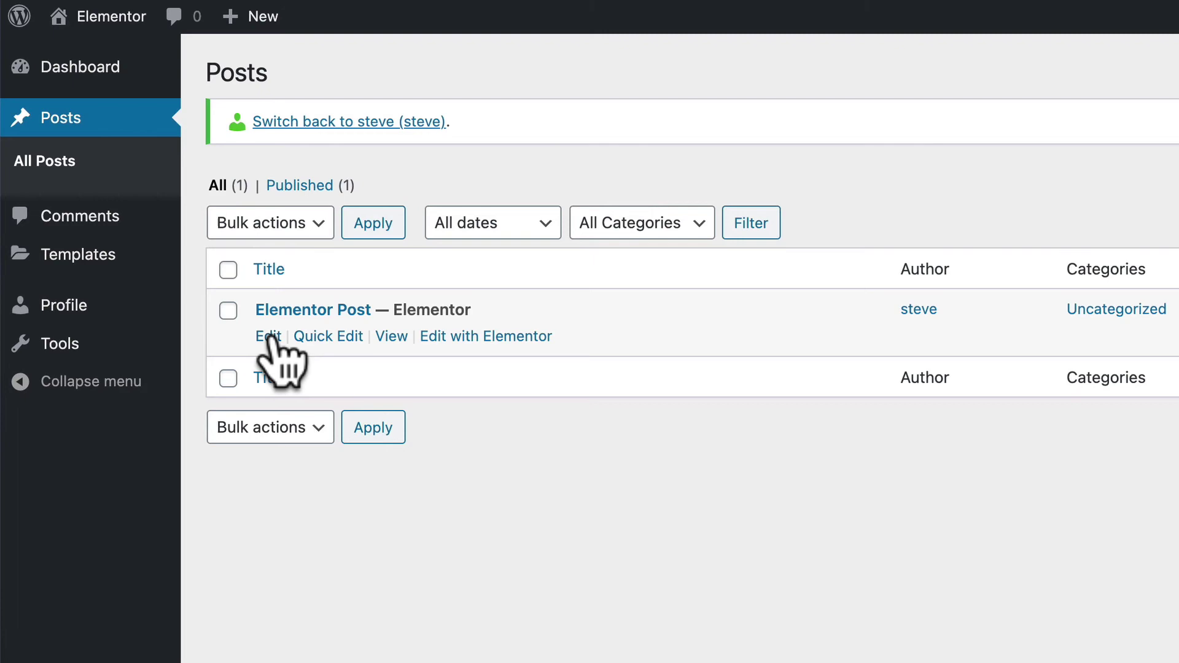
left_click(269, 338)
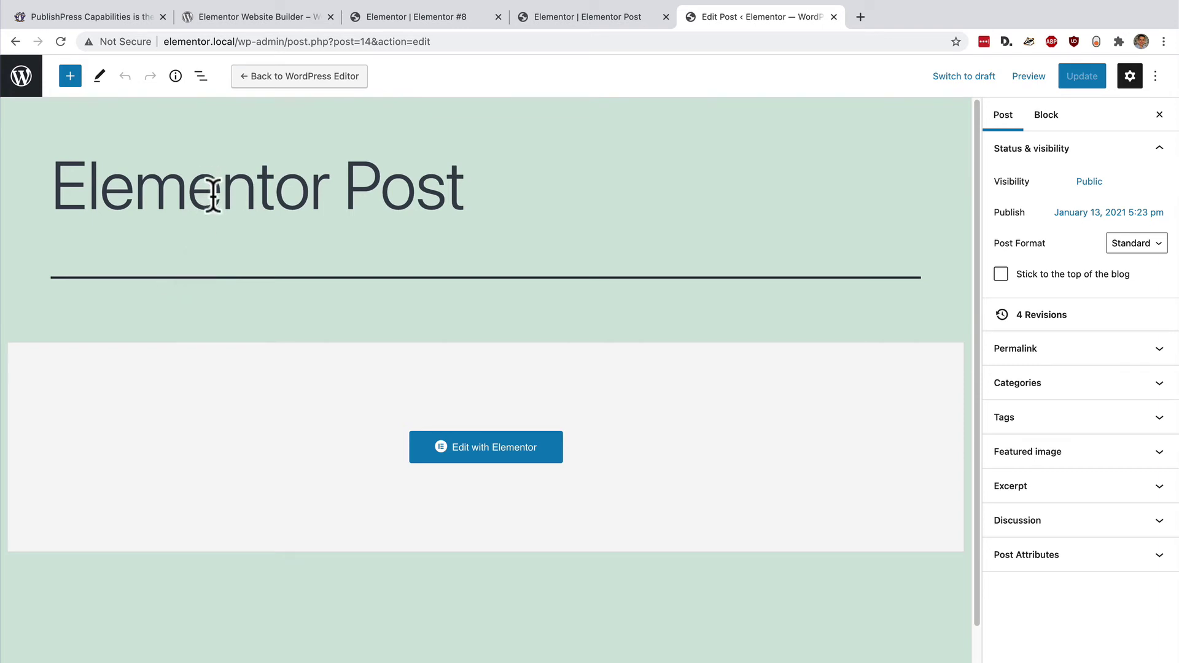
left_click(521, 451)
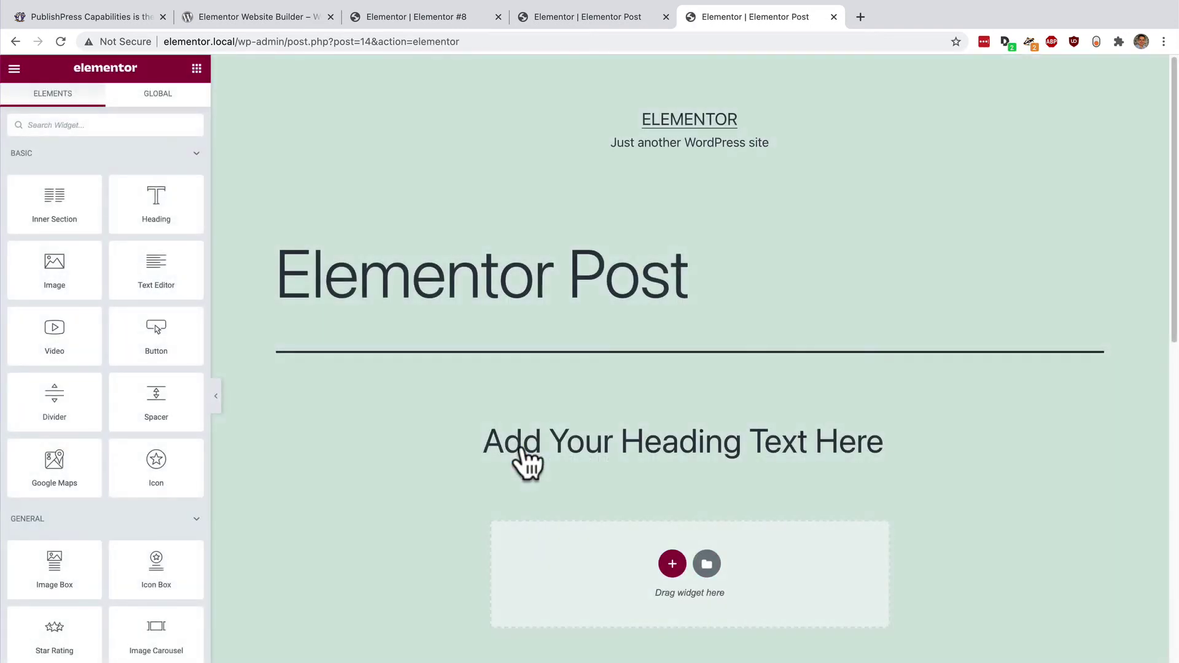
Add a Button widget under the post heading and return to the WordPress editor
left_click_drag(173, 319, 605, 448)
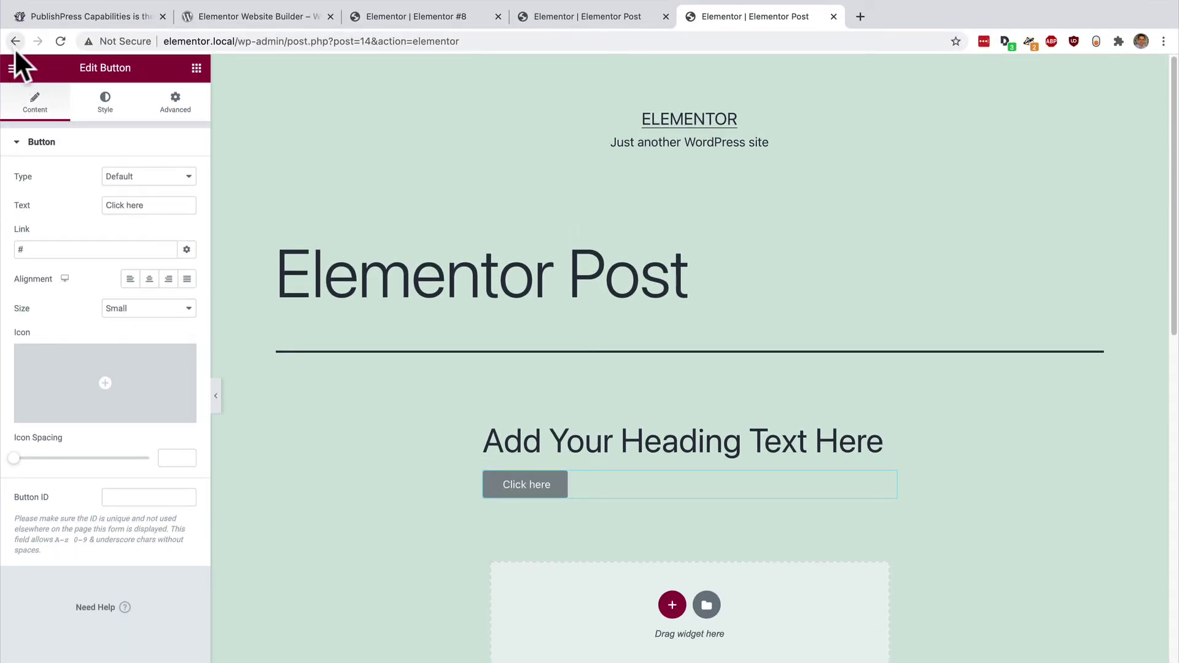
left_click(13, 68)
left_click(14, 73)
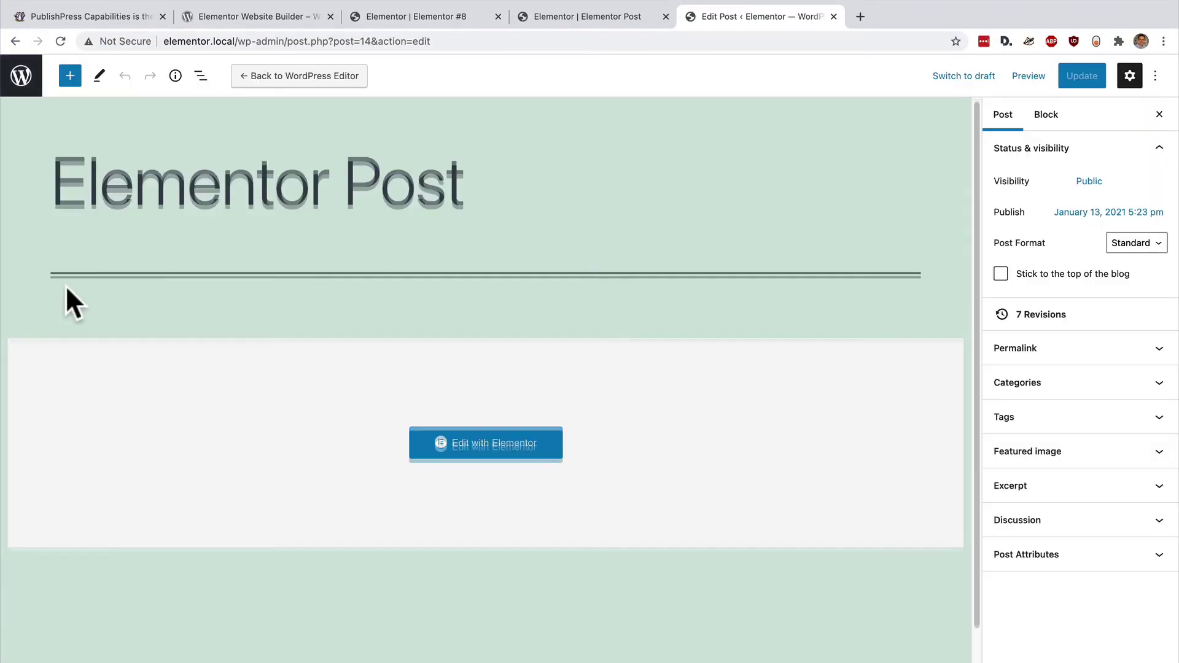
Return to the Posts list, then switch to the PublishPress Capabilities browser tab
scroll(65, 288, "down", 2)
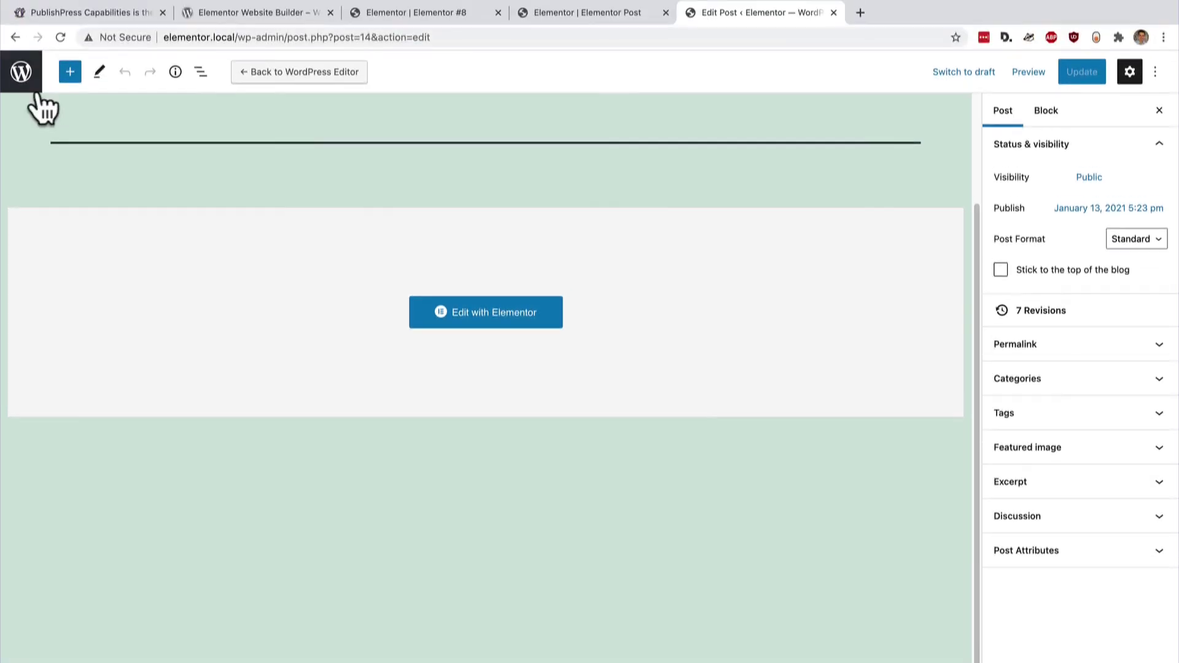
left_click(31, 86)
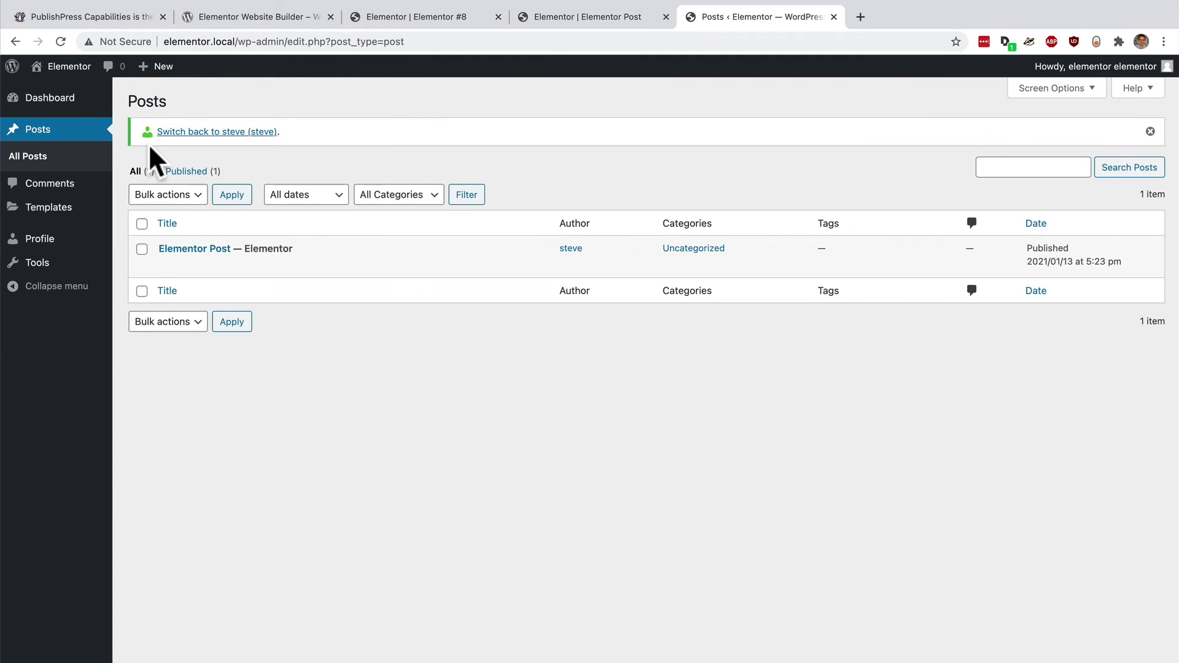
left_click(114, 19)
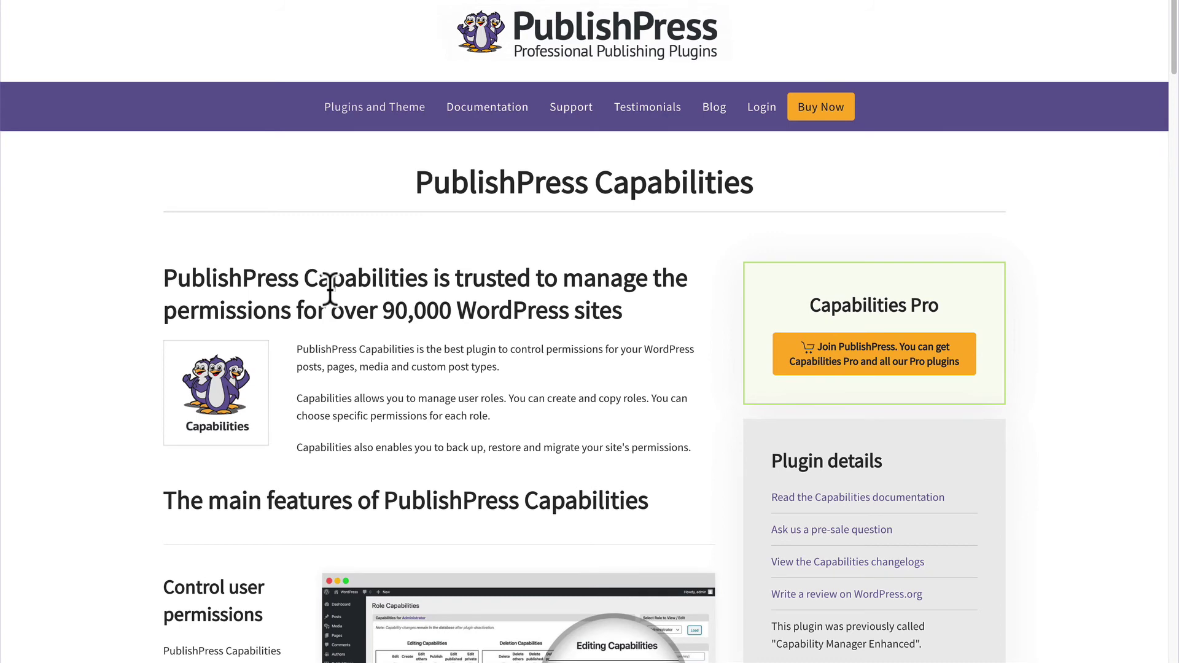
Go to the PublishPress Permissions plugin page from the Plugins and Theme menu
mouse_move(376, 115)
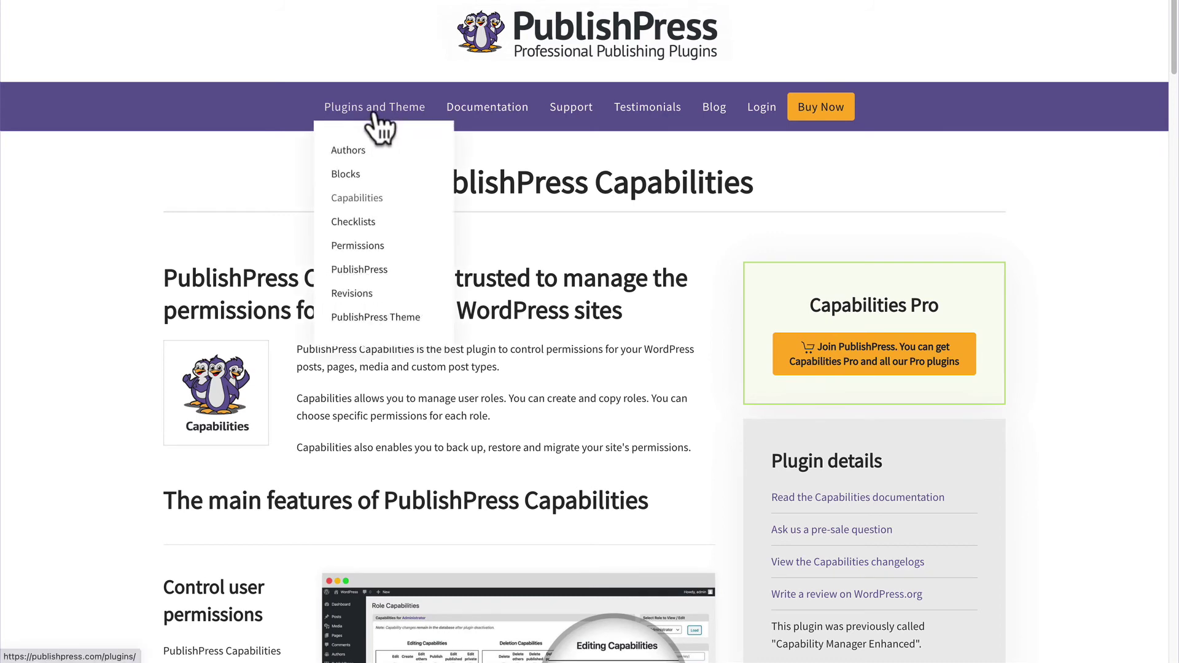
left_click(359, 243)
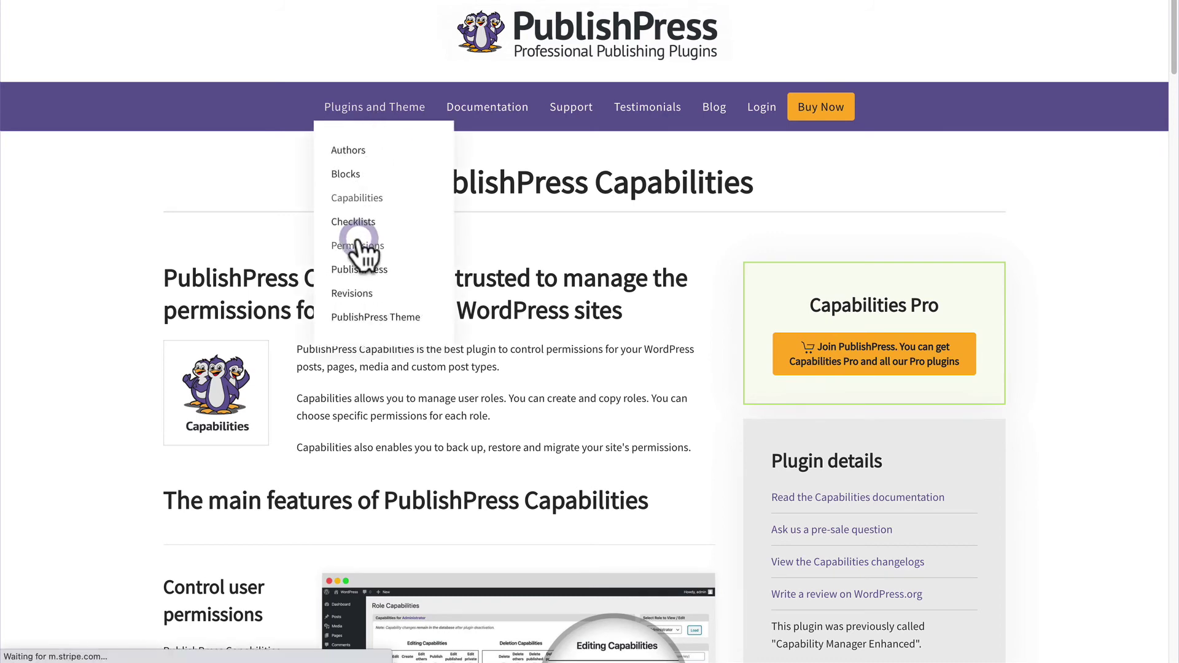